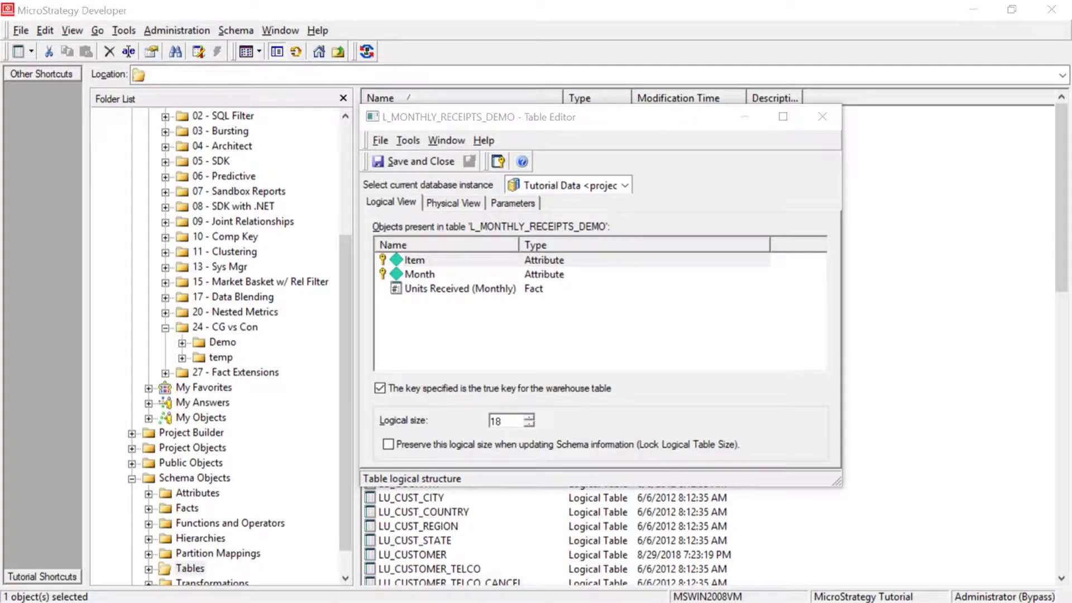
Step: Review the L_MONTHLY_RECEIPTS_DEMO table's Item and Month keys and its Units Received (Monthly) fact
left_click(542, 119)
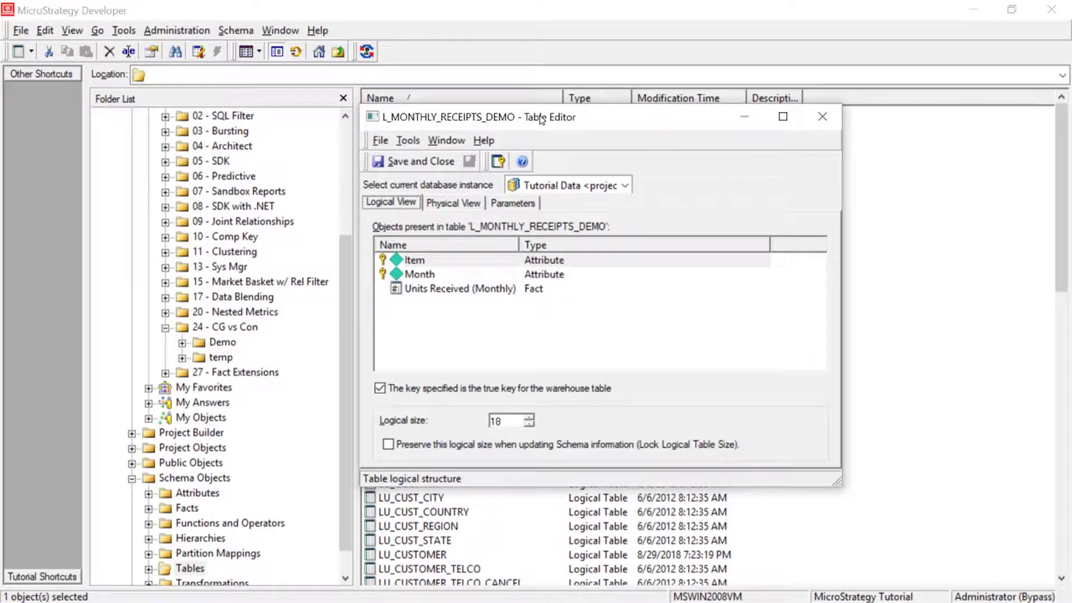
left_click(427, 262)
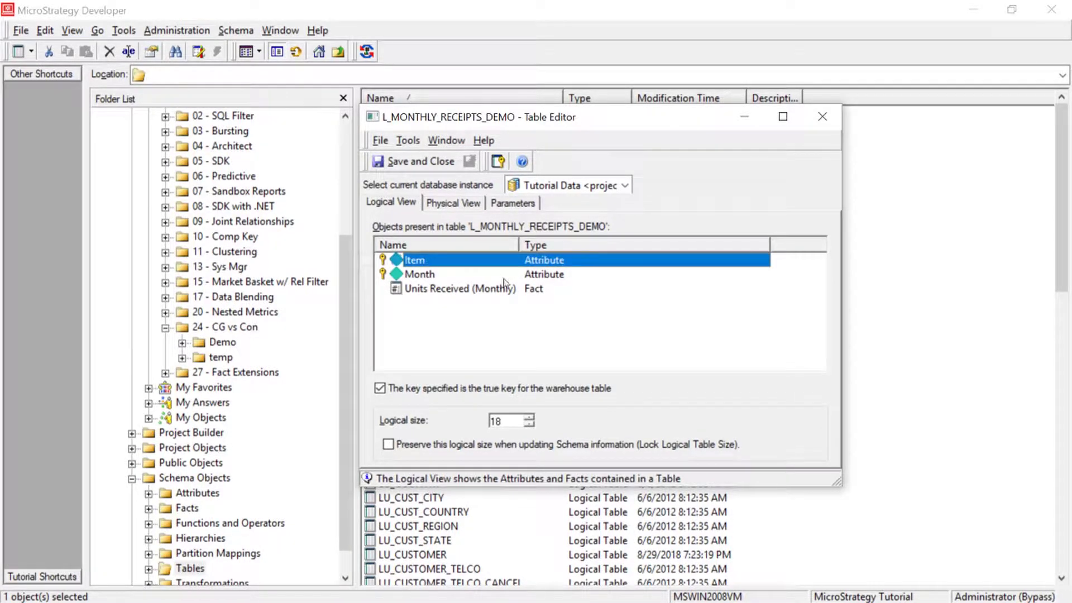
left_click(439, 275)
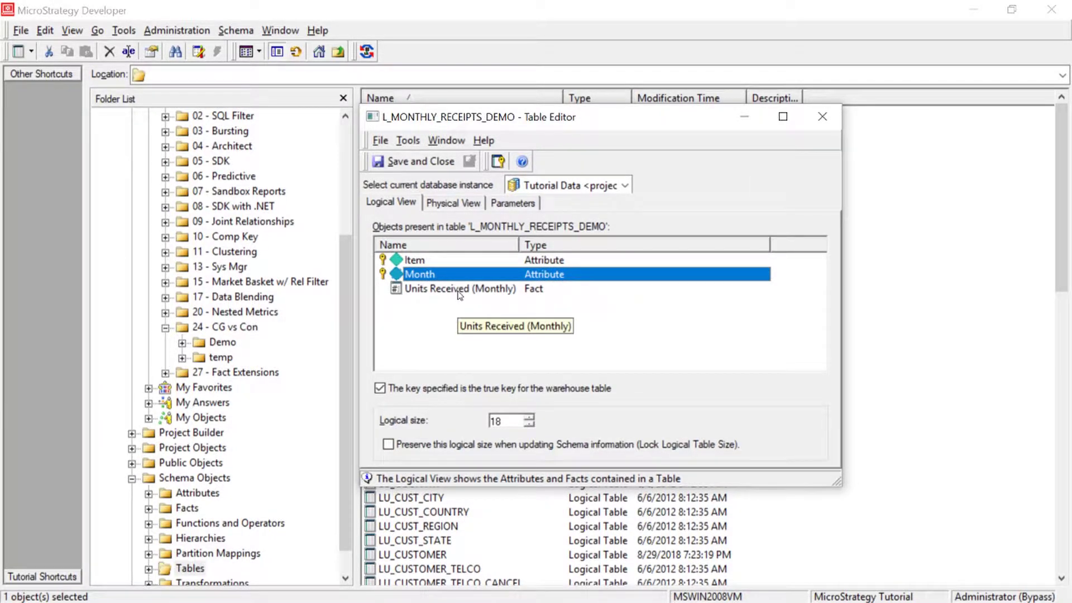
left_click(457, 289)
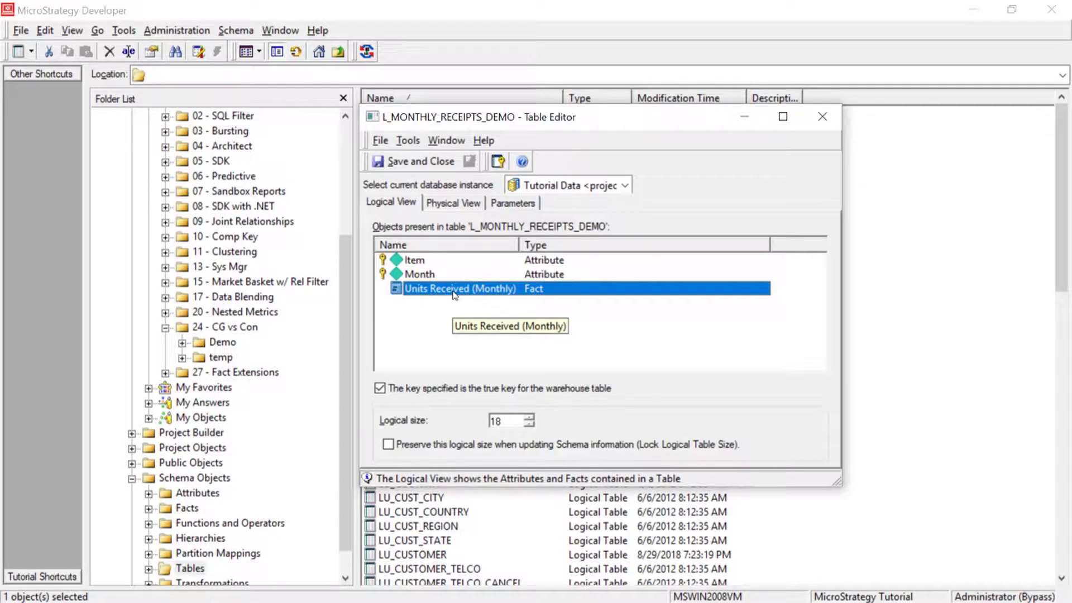
left_click(420, 260)
left_click(441, 292)
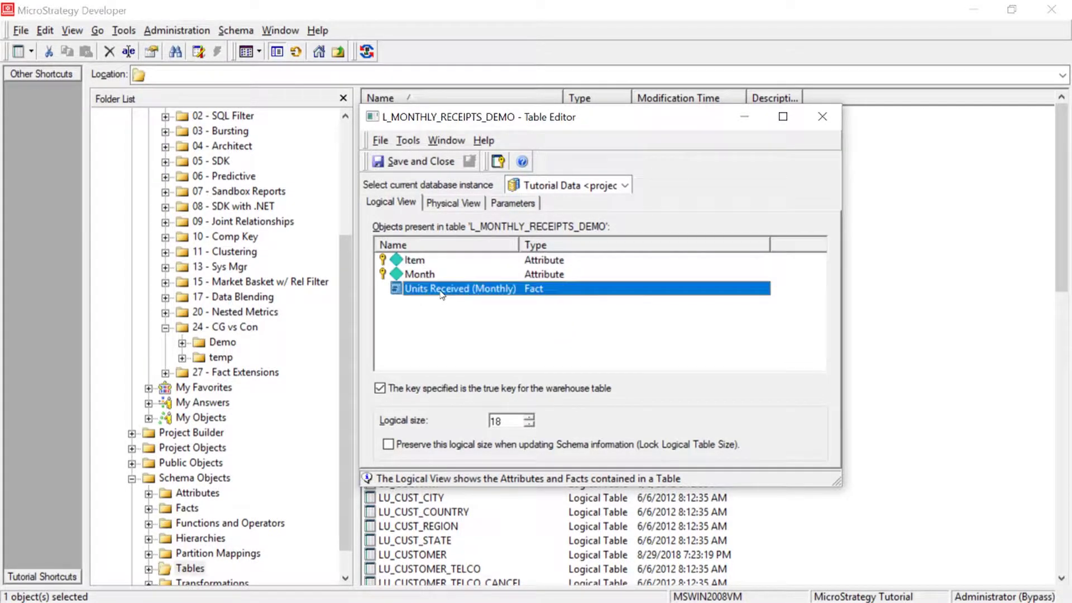
left_click(422, 275)
left_click(420, 261)
left_click(422, 274)
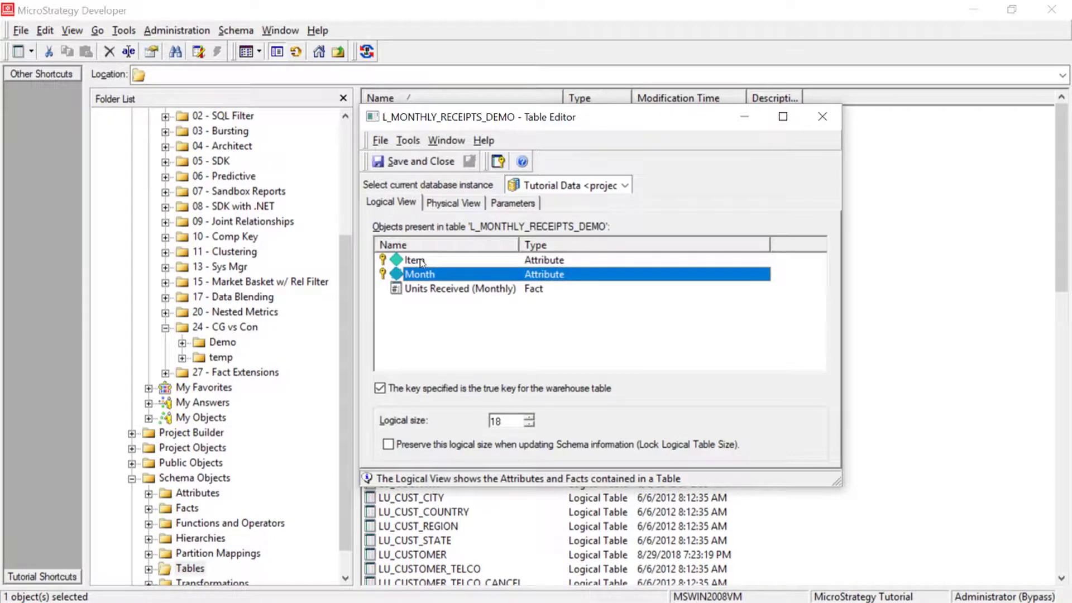
left_click(432, 290)
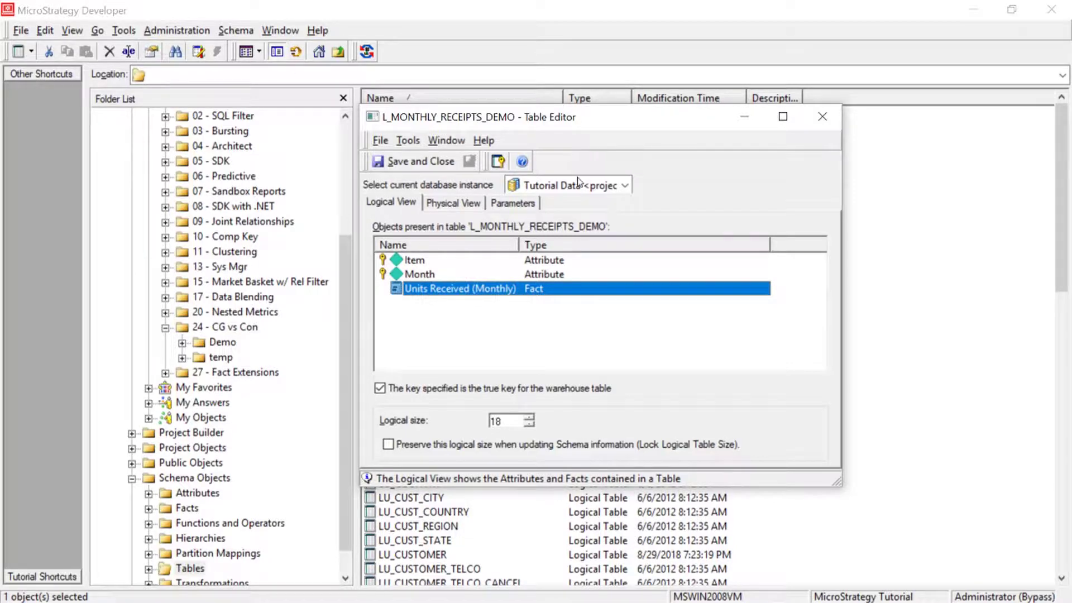
left_click_drag(578, 124, 572, 123)
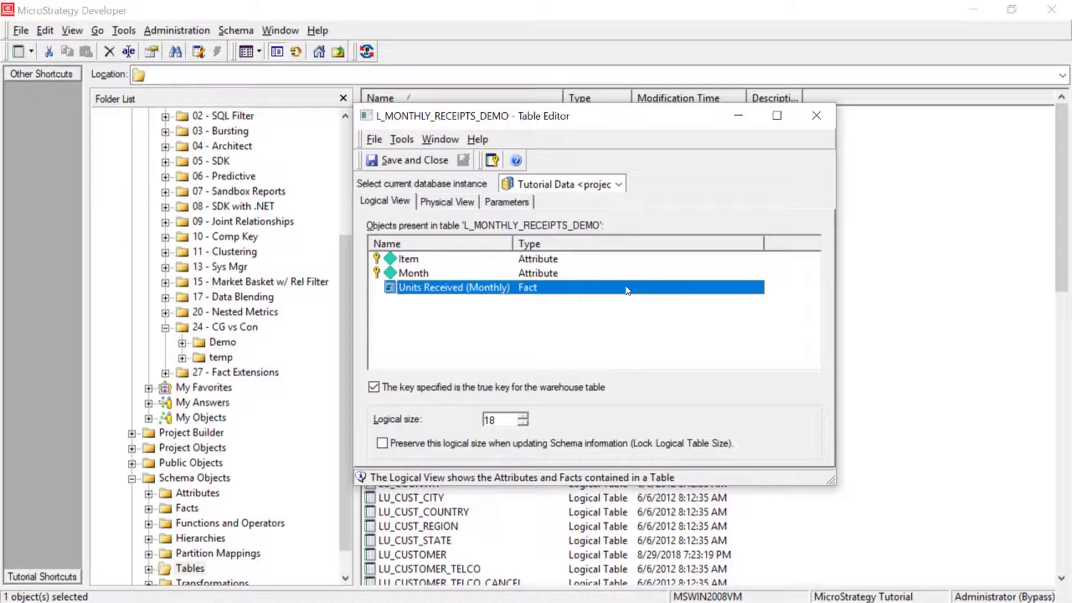
Step: Close the table editor and edit the Monthly Receipts report in 27 - Fact Extensions
left_click(816, 116)
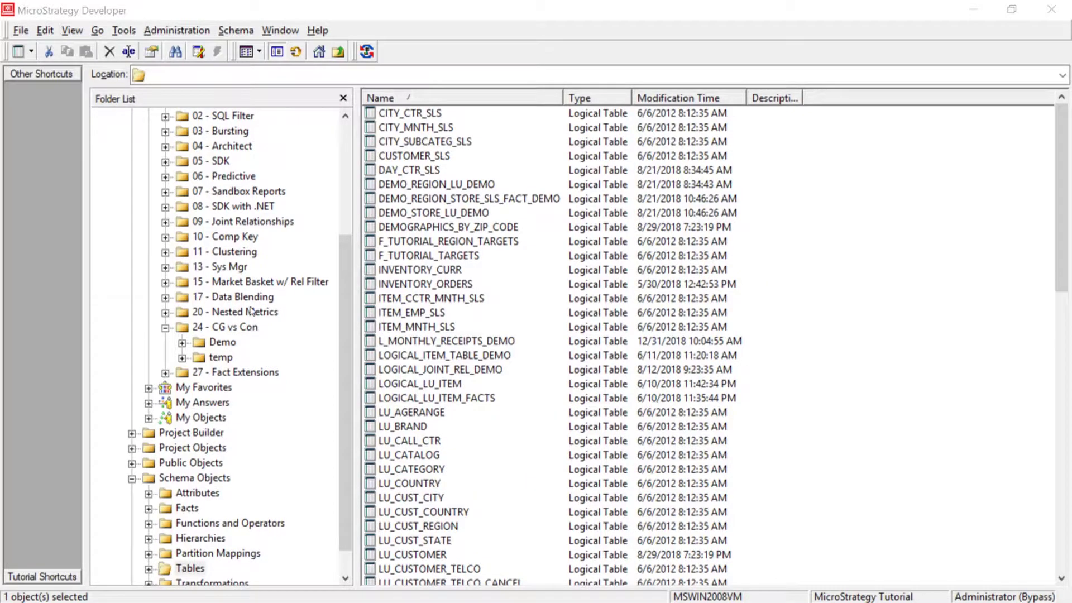
left_click(226, 372)
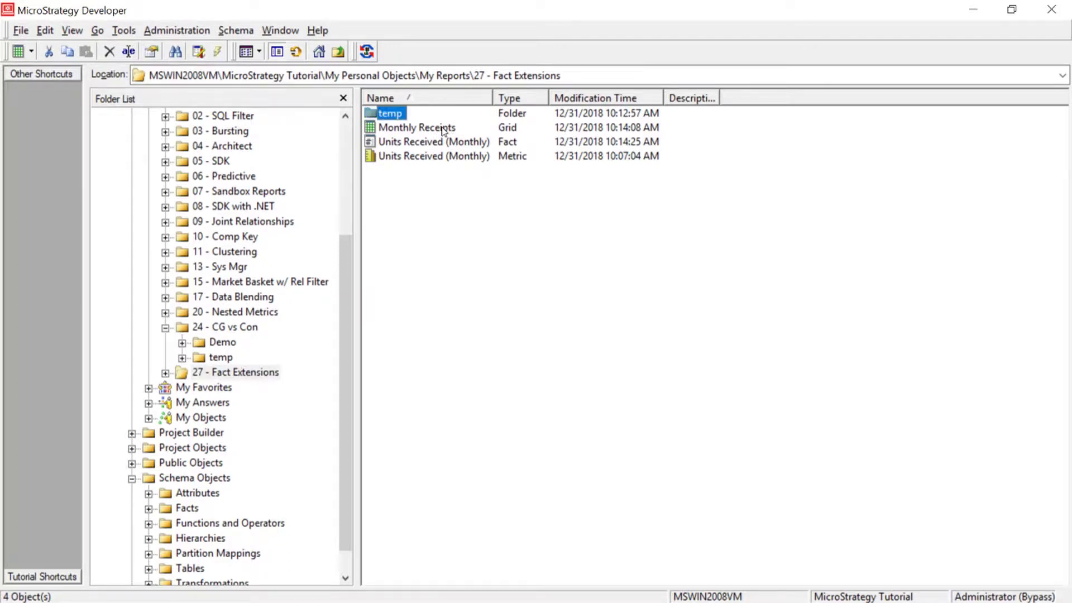
right_click(443, 128)
left_click(406, 234)
right_click(450, 128)
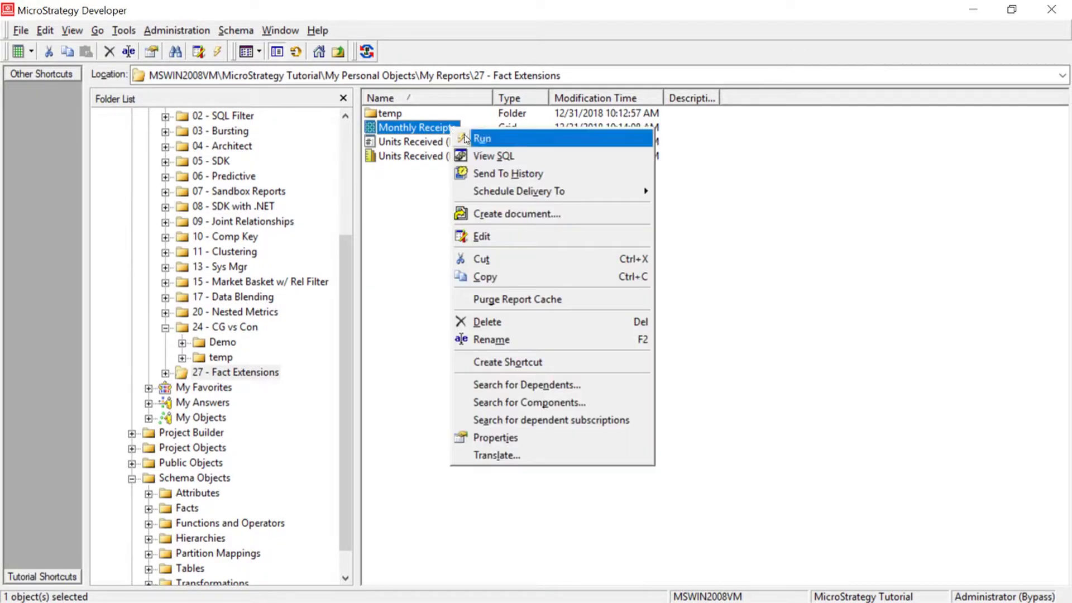
left_click(483, 236)
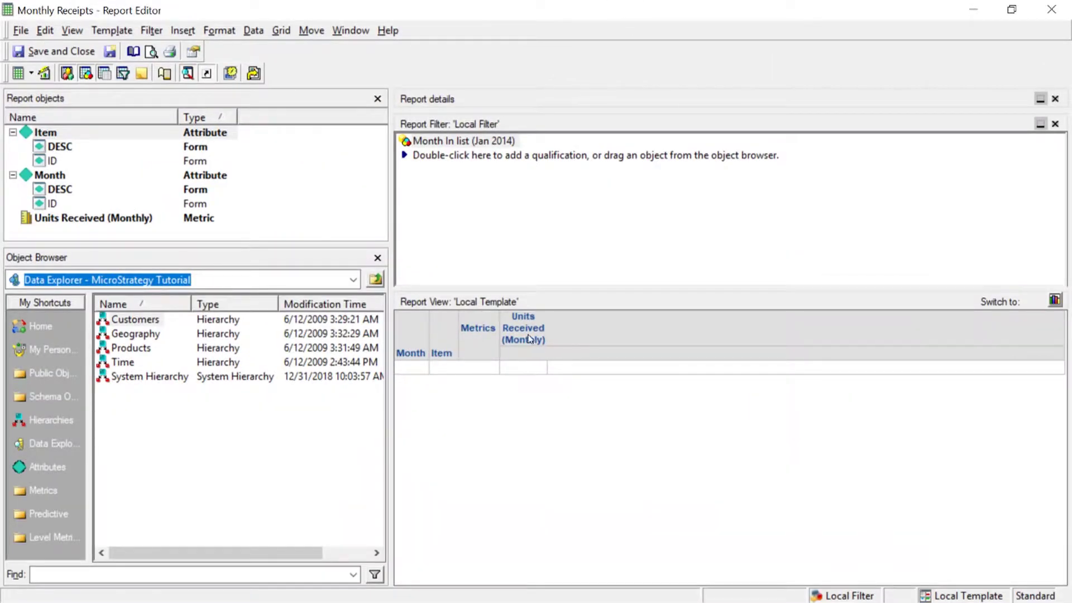
Step: Run Monthly Receipts for Jan 2014 and review its results, e.g. 400 for My Cousin Vinny
left_click(530, 338)
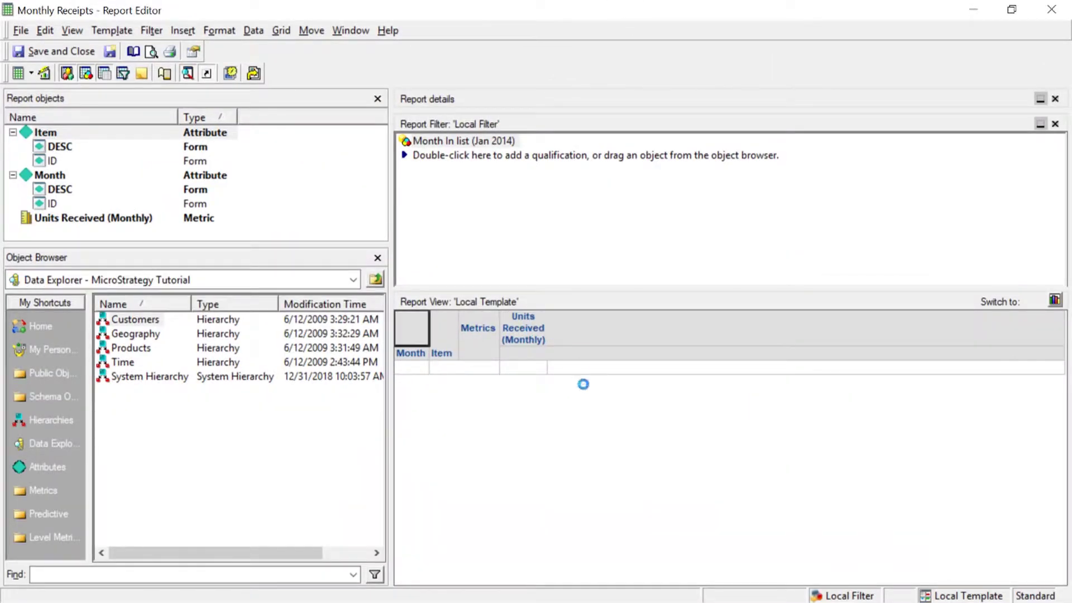
left_click(445, 144)
left_click(25, 76)
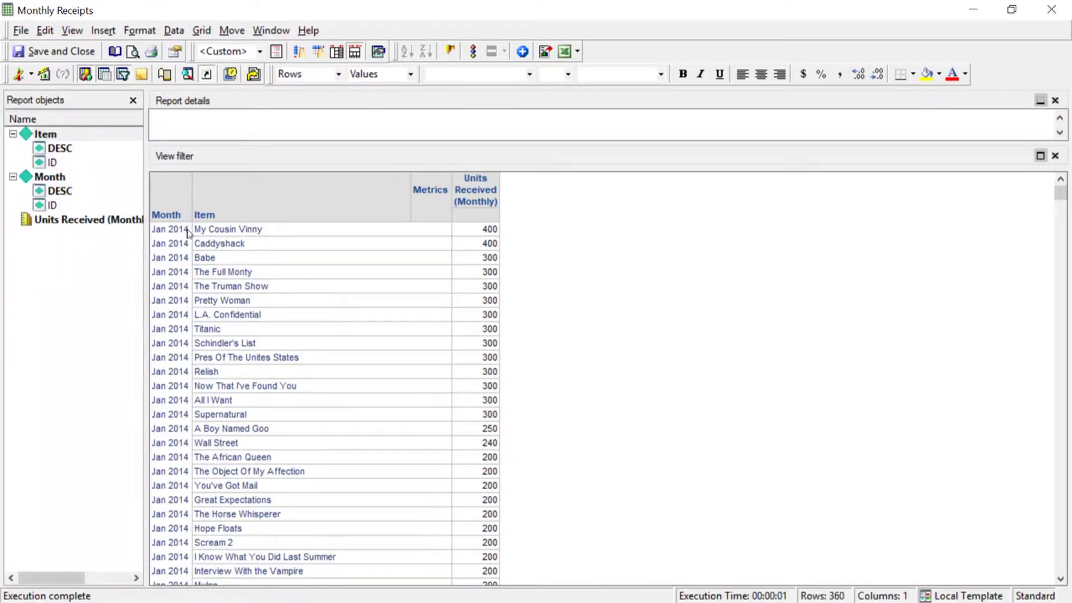
left_click(247, 232)
left_click(485, 233)
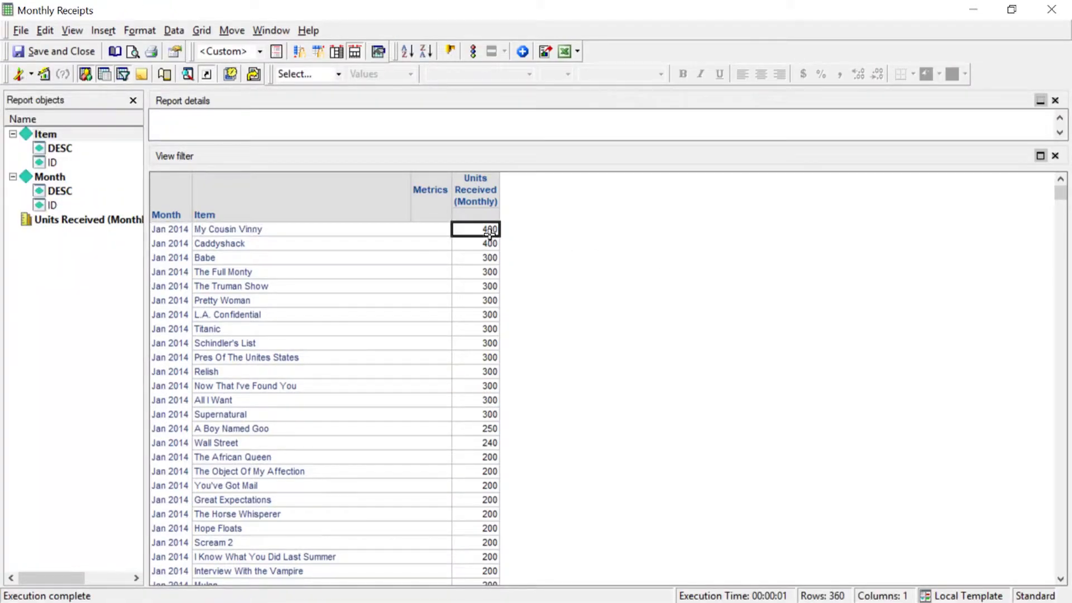
left_click(19, 75)
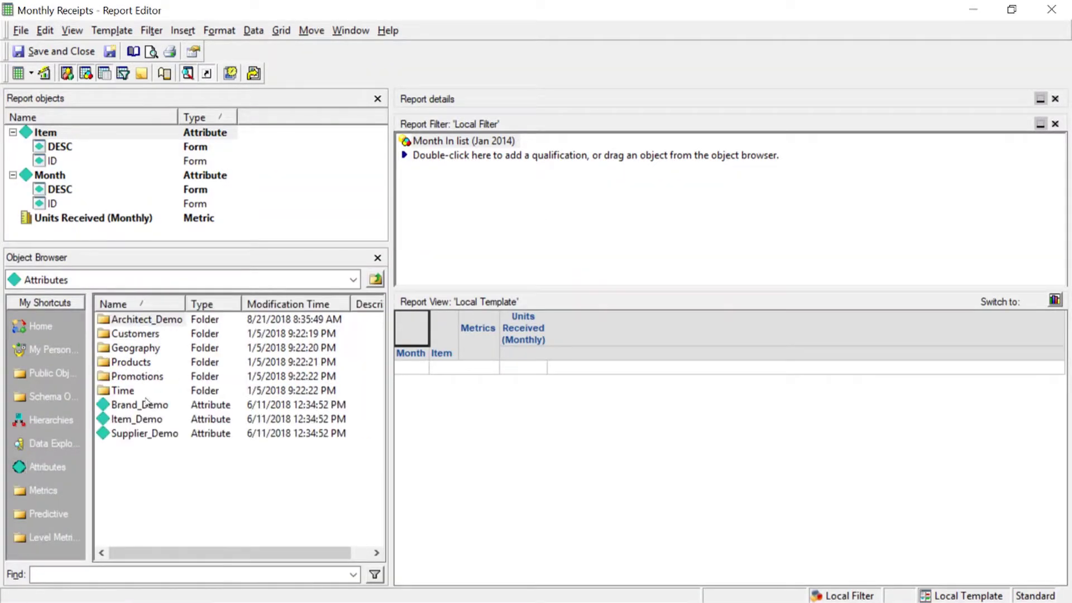
Step: Add the Day attribute from the Time folder and rerun the report
double_click(193, 385)
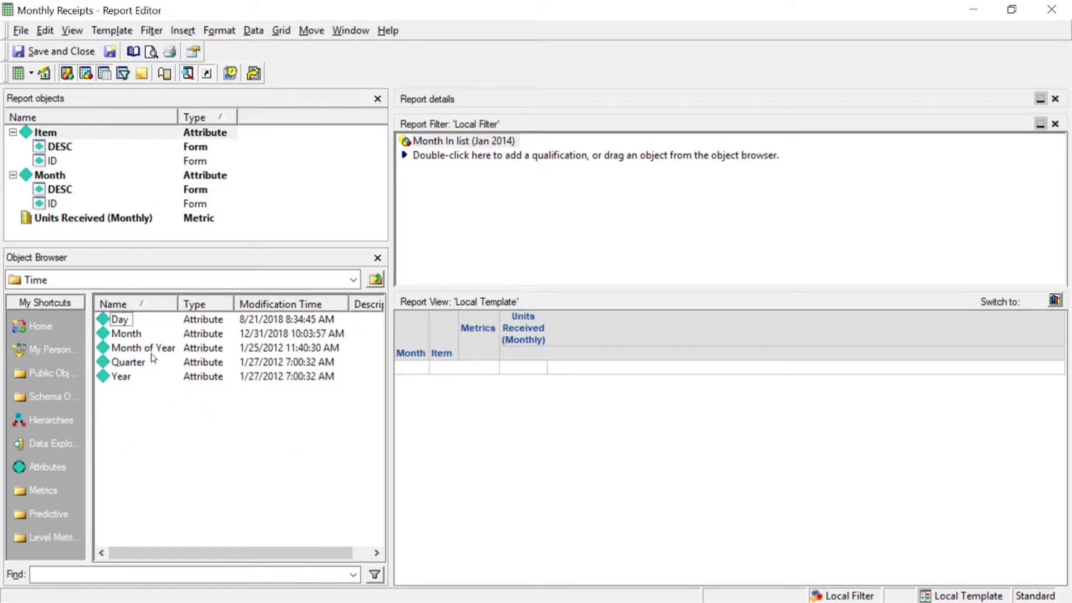
double_click(120, 320)
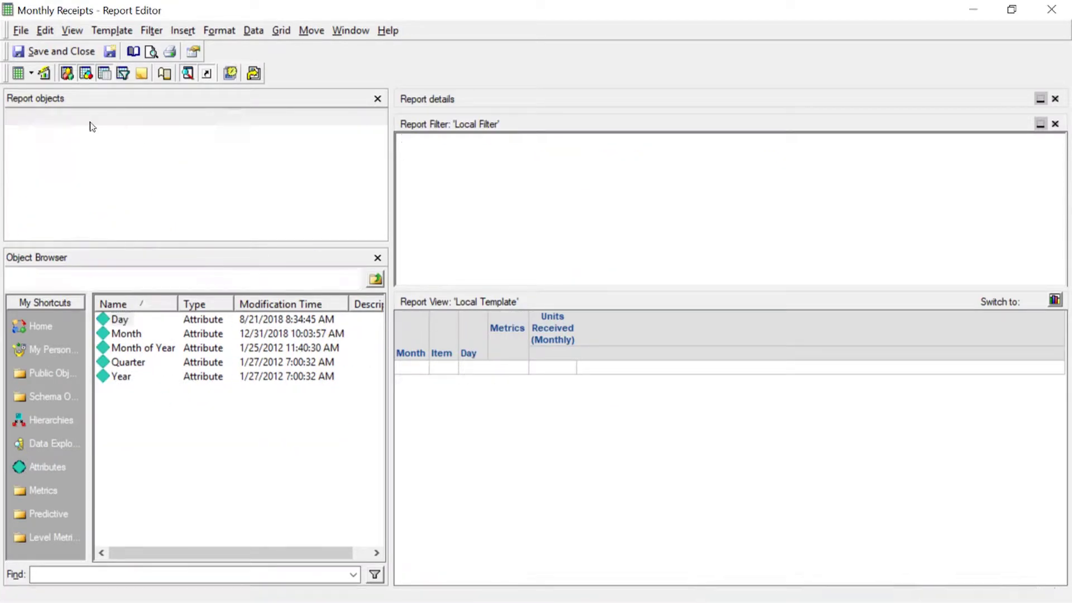
left_click(18, 73)
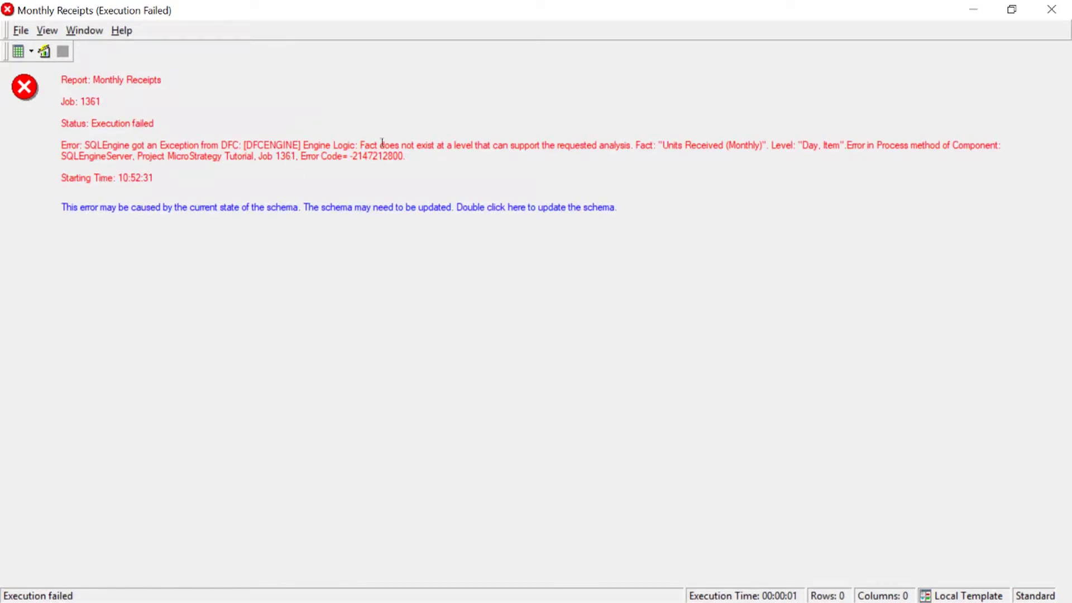
Step: Note the Day-level fact error and close the failed report without saving changes
left_click_drag(362, 143, 631, 146)
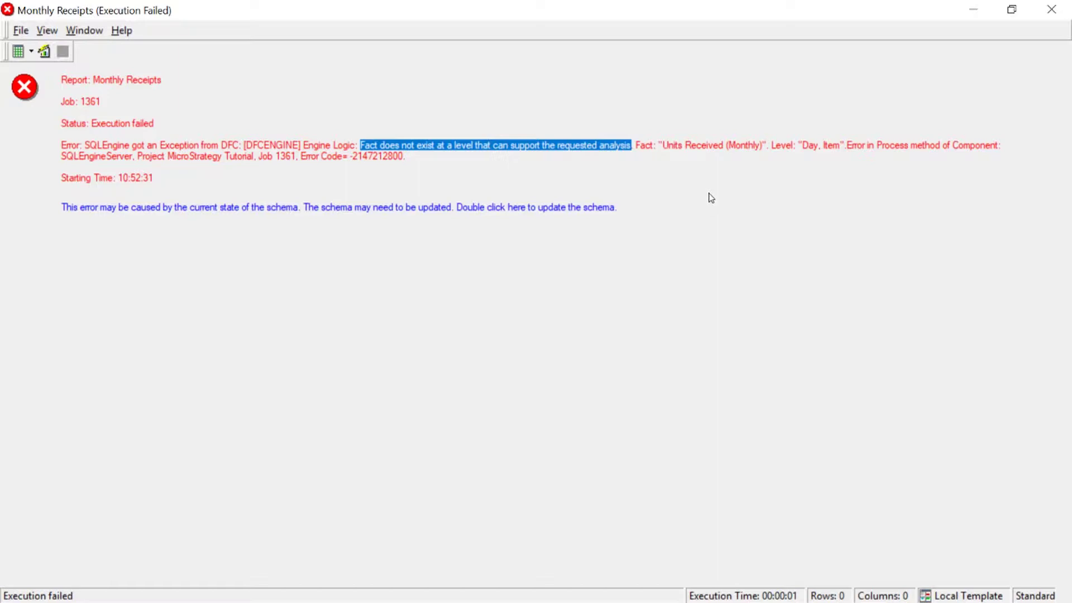
left_click(1053, 10)
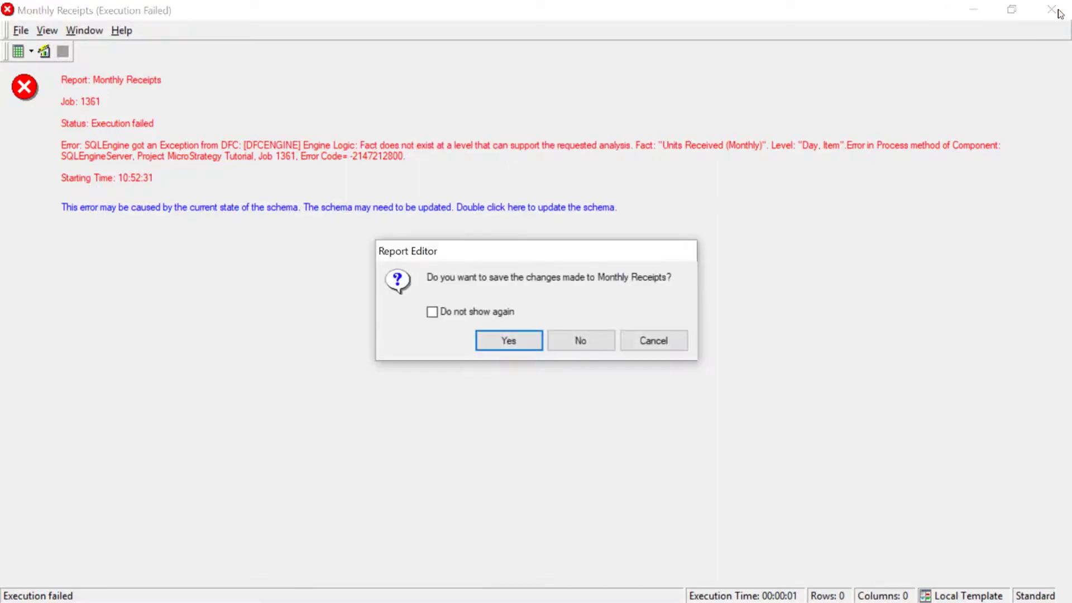
left_click(580, 341)
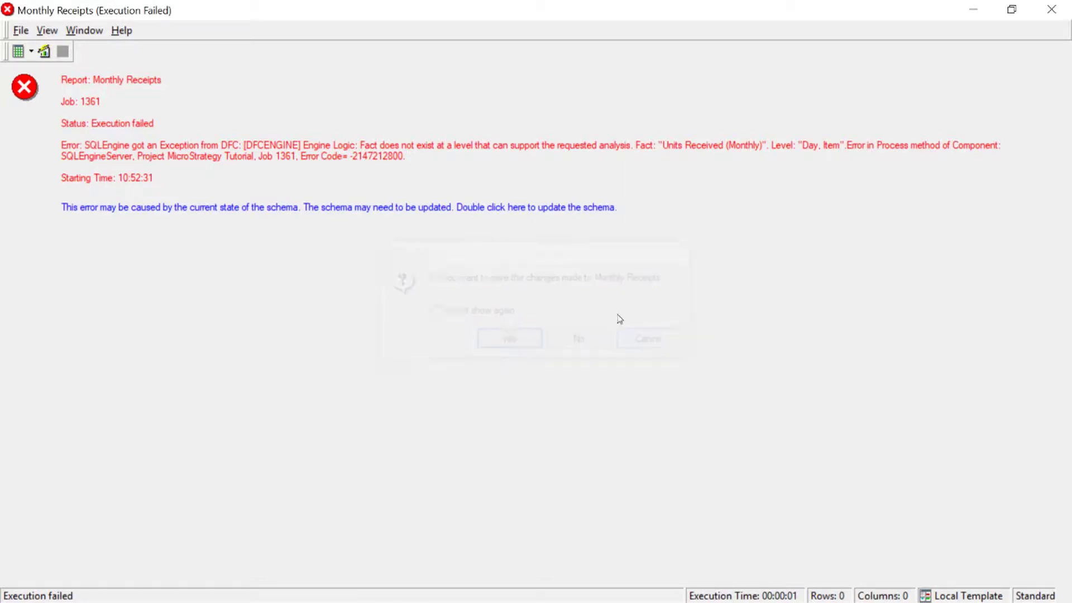
left_click(31, 51)
Step: Return to Design View and save the report as 'Monthly Receipts by day', closing the editor
left_click(42, 71)
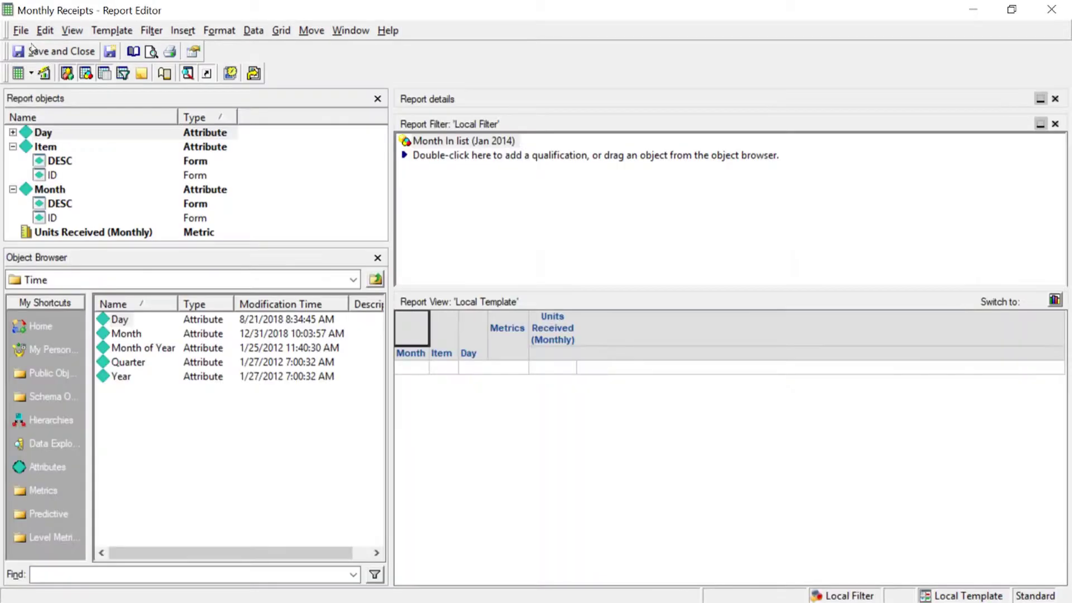
left_click(21, 30)
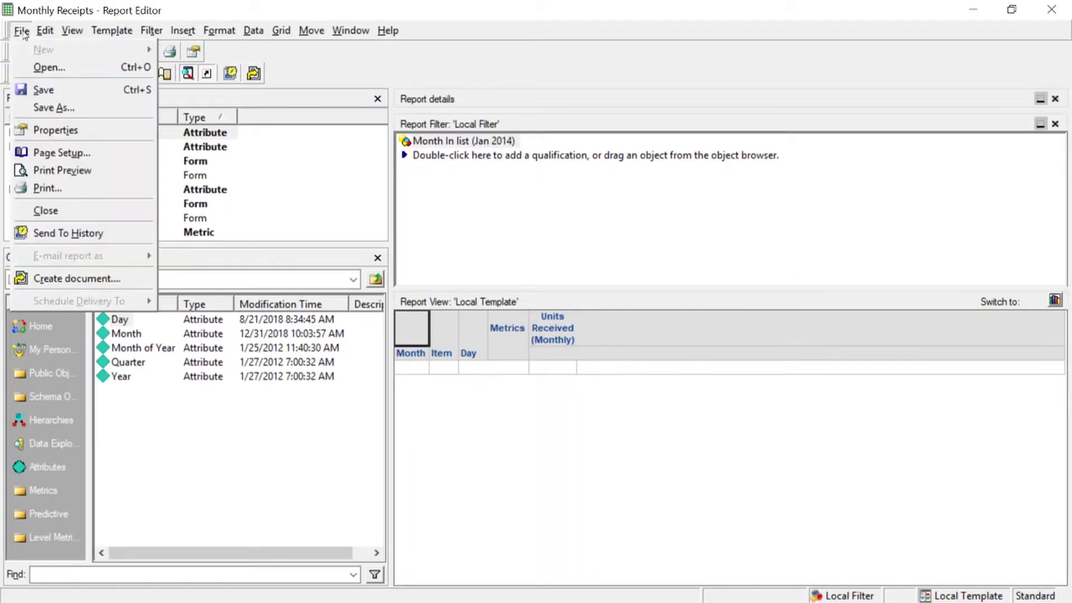
left_click(43, 100)
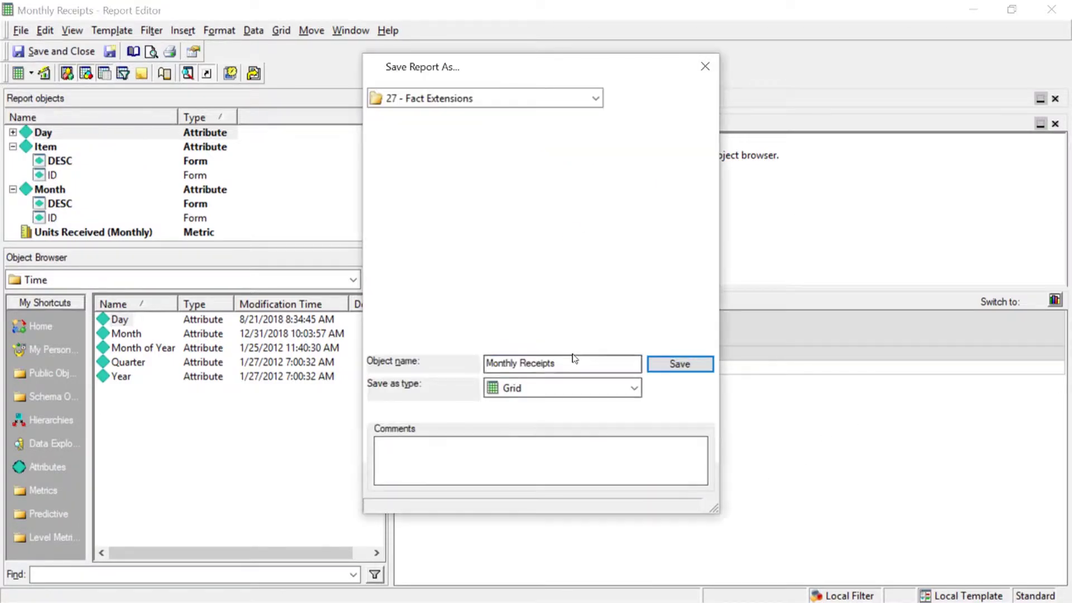
left_click(575, 363)
left_click(581, 363)
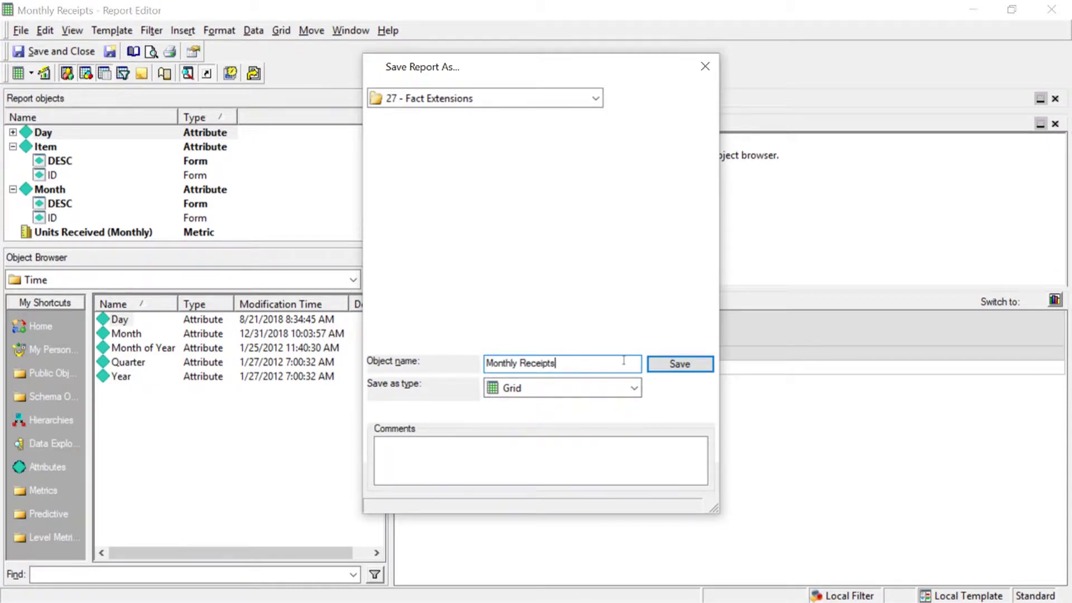
type("by day")
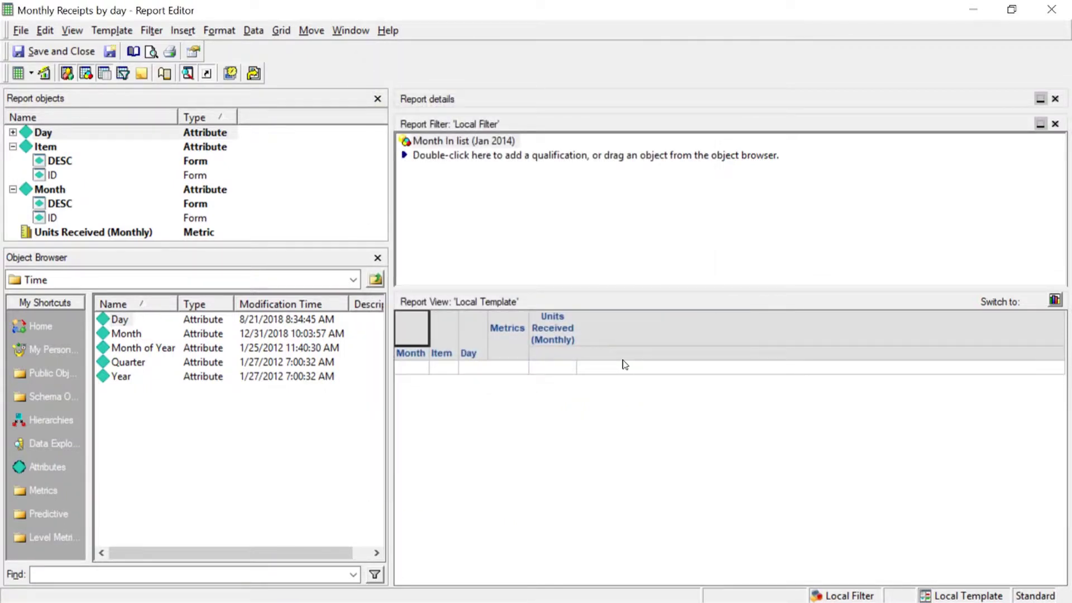
left_click(62, 51)
left_click(701, 273)
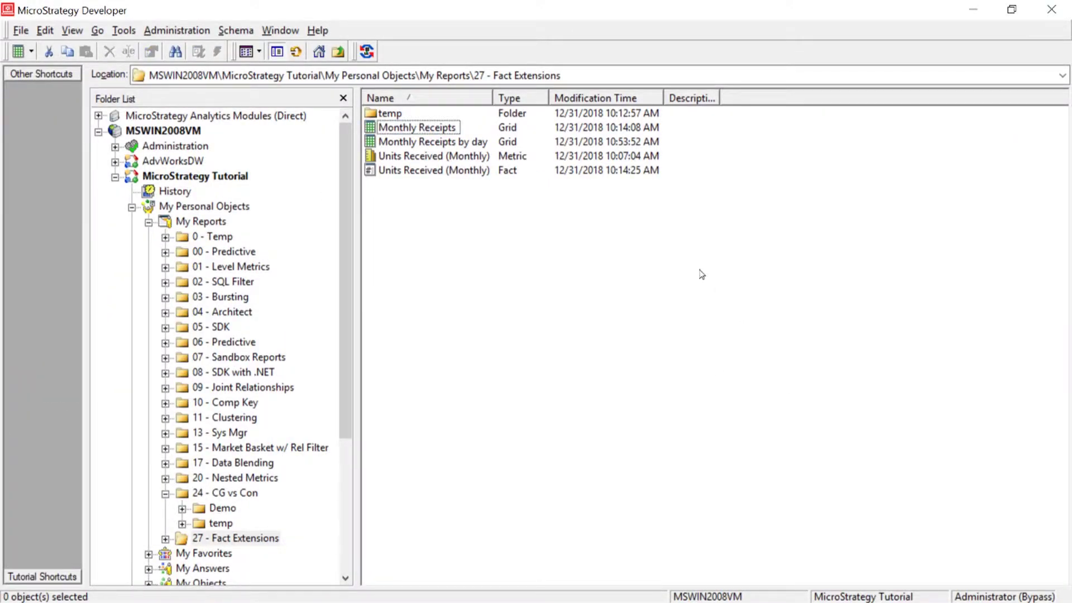
Step: Edit the Units Received (Monthly) fact and view its empty Extensions list
left_click(429, 172)
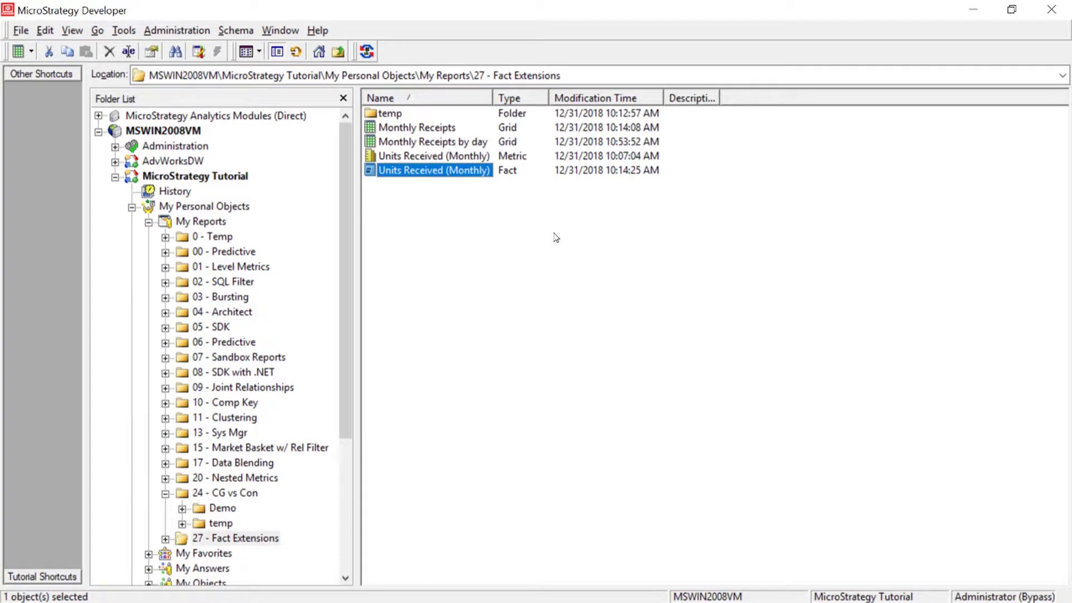
right_click(435, 170)
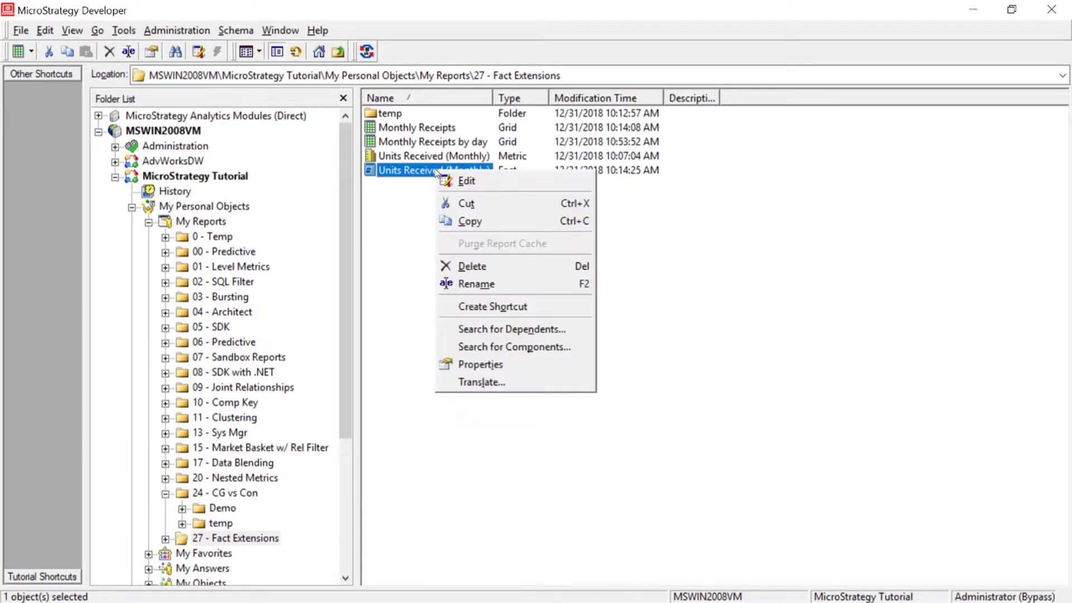
left_click(463, 179)
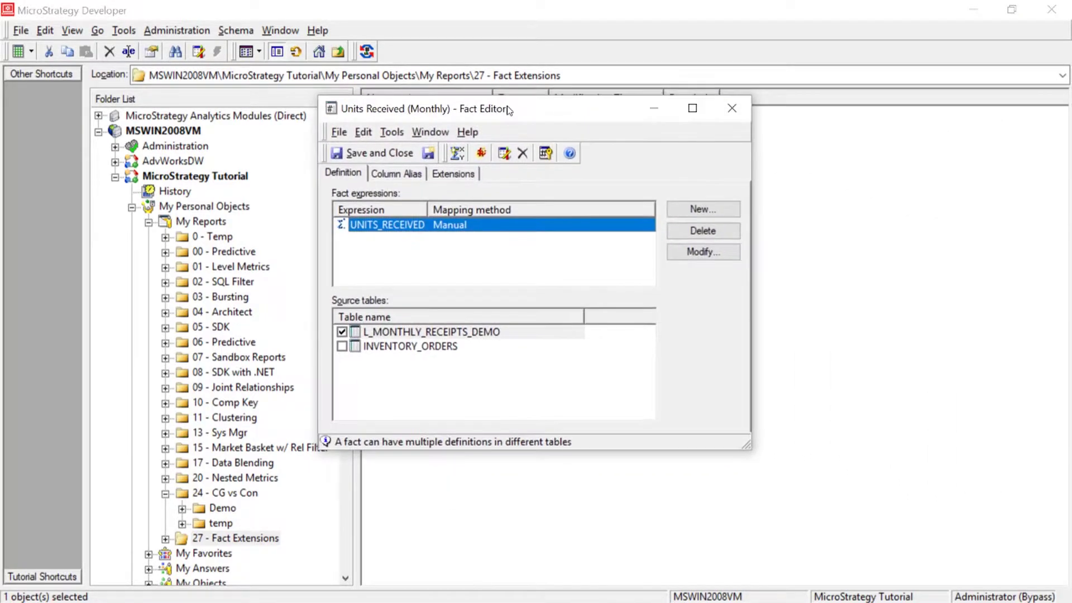
left_click_drag(509, 111, 499, 110)
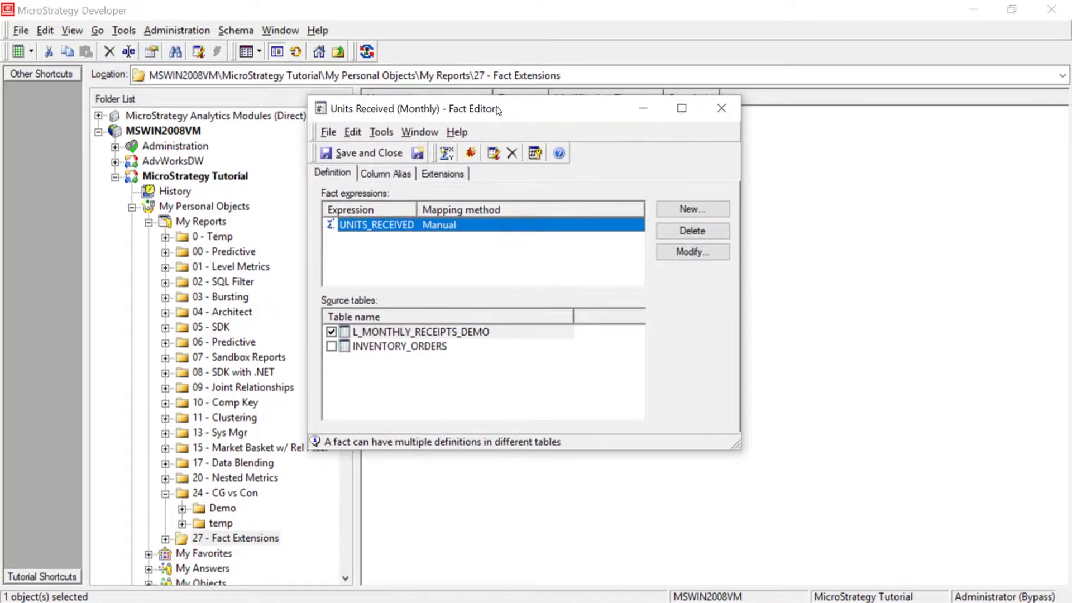
left_click(444, 174)
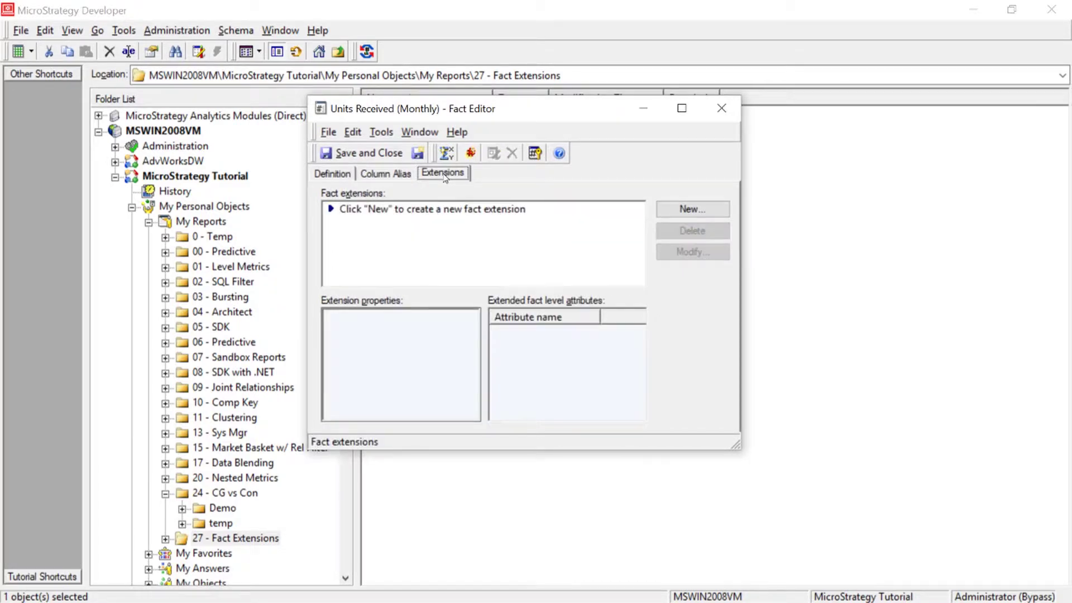
Step: Create a new level extension named 'Degrade to Day' that lowers the fact entry level
left_click(691, 210)
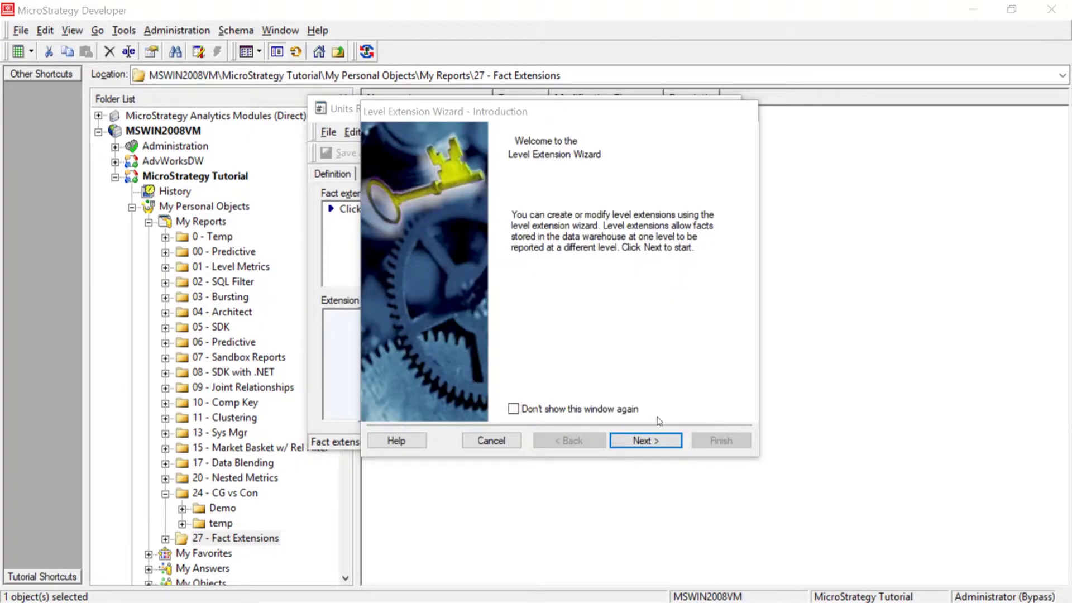
left_click(655, 444)
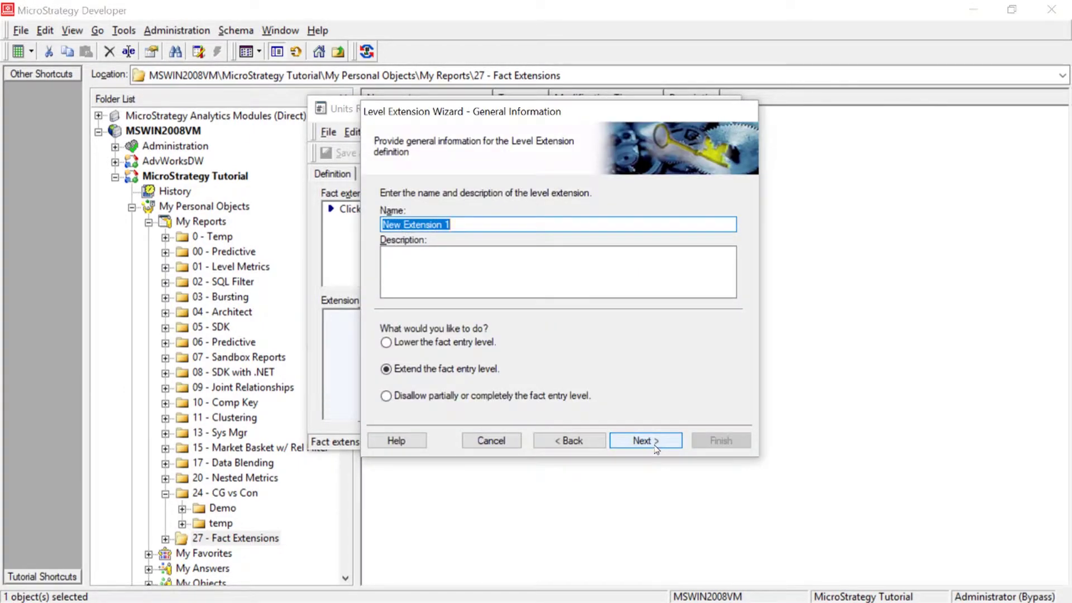
type("Fr")
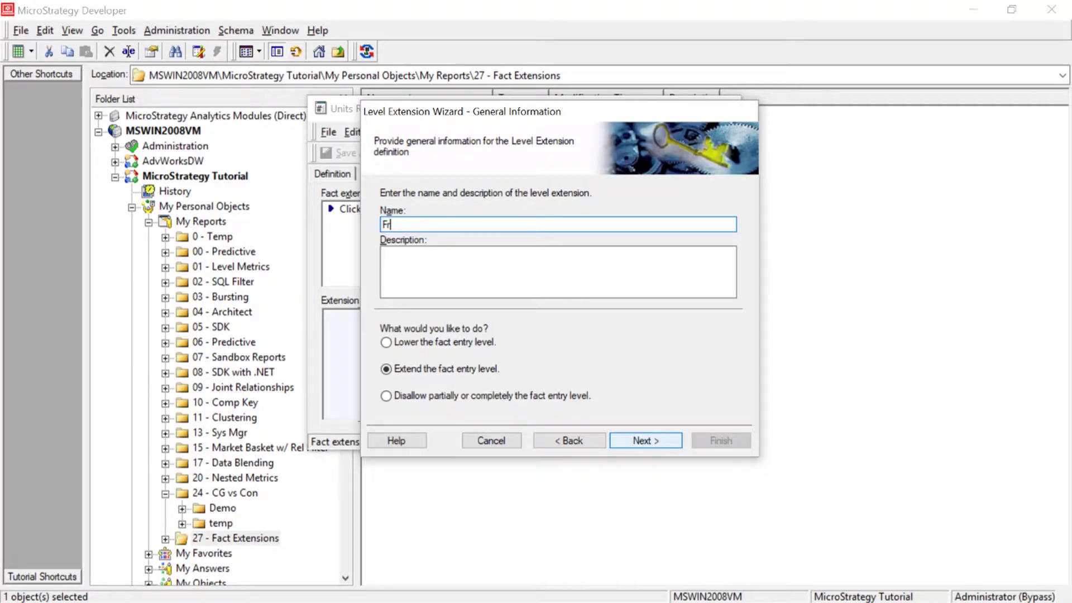
type("Degrade to Day")
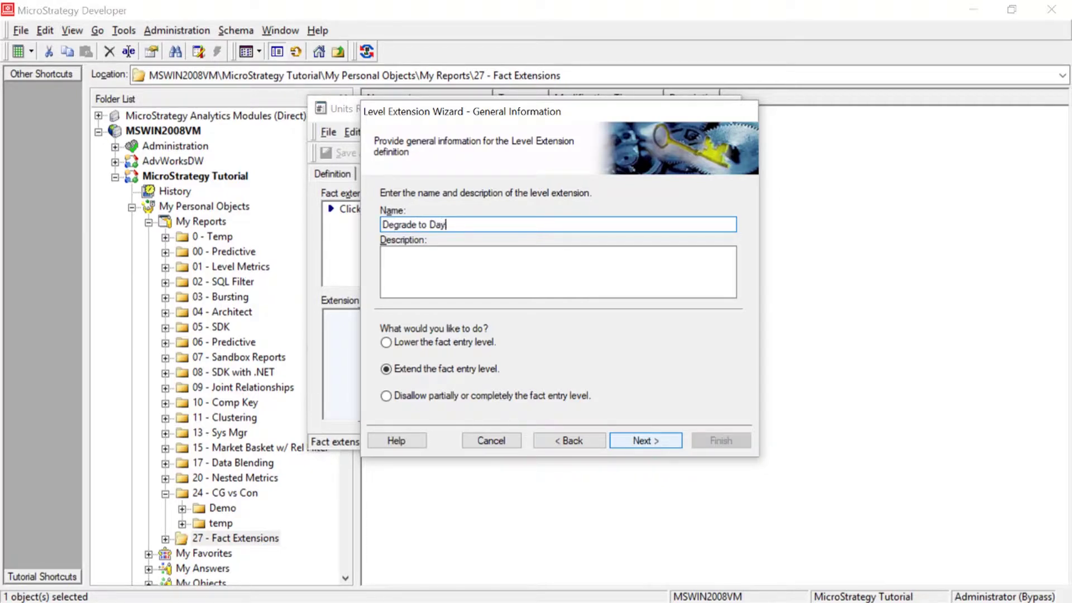
left_click(386, 342)
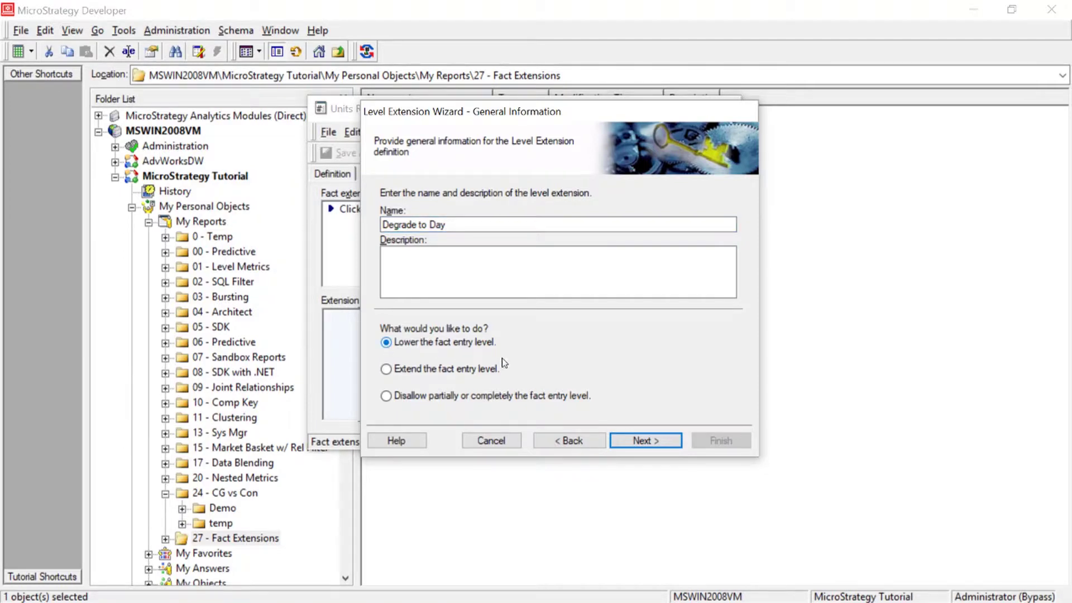
left_click(640, 442)
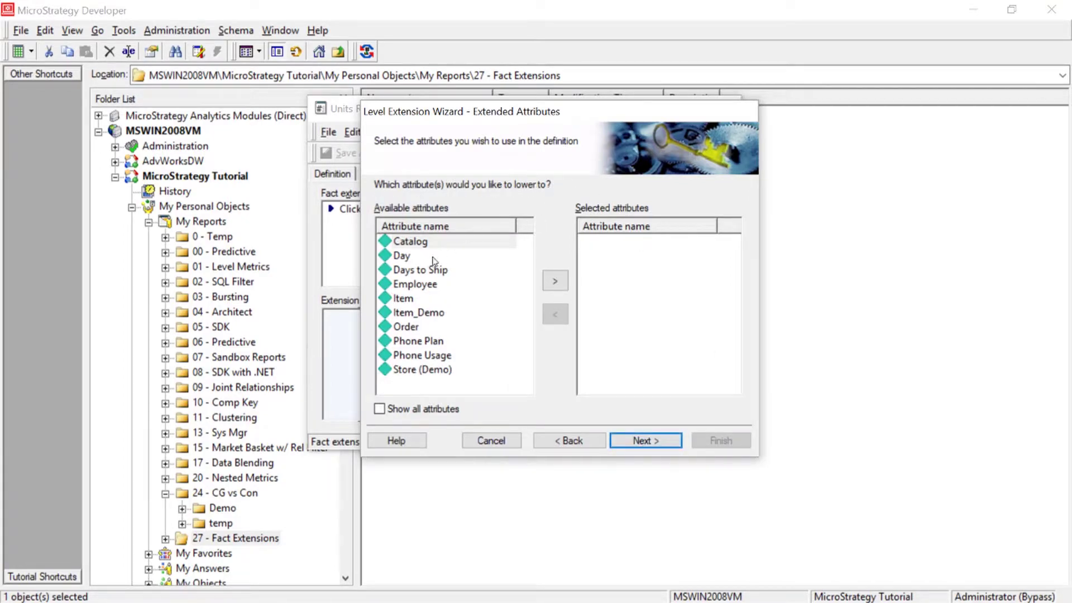
Step: Lower the extension to the Day attribute and check Month as the join attribute
left_click(397, 257)
left_click(549, 285)
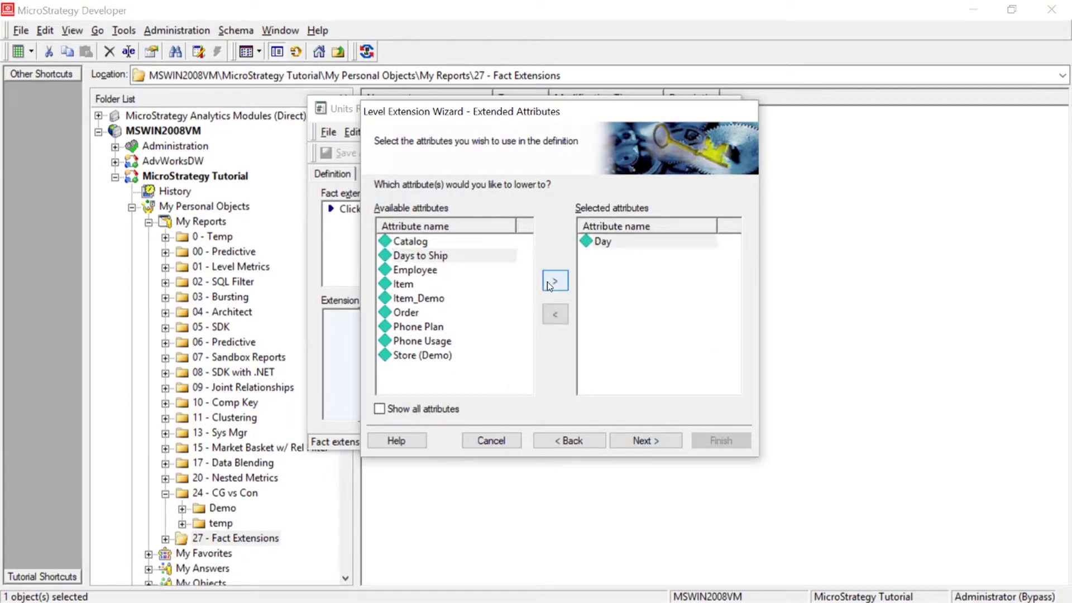
left_click(643, 440)
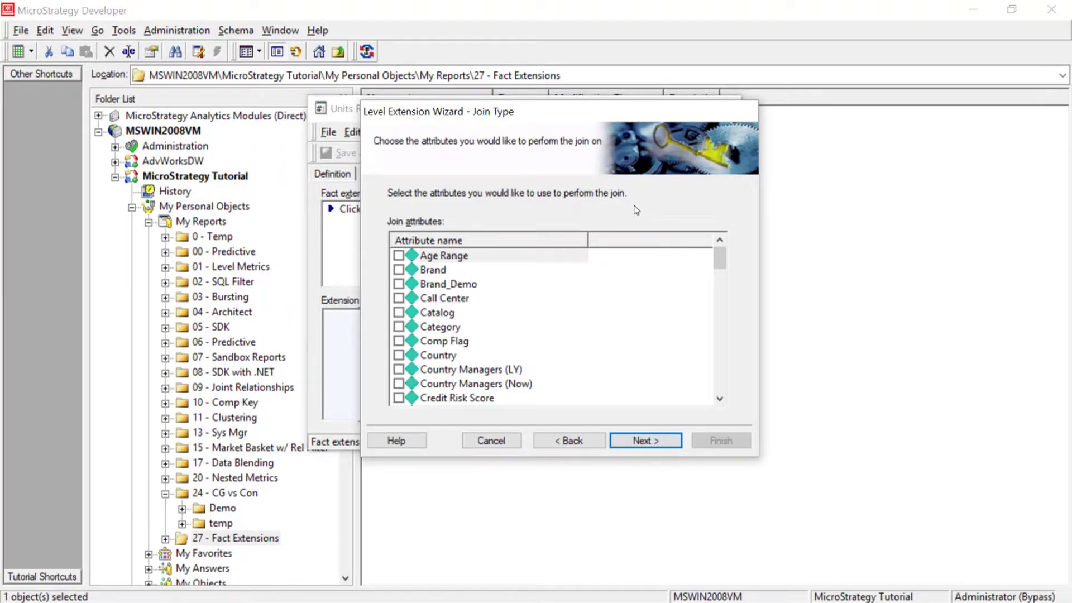
left_click_drag(720, 258, 721, 332)
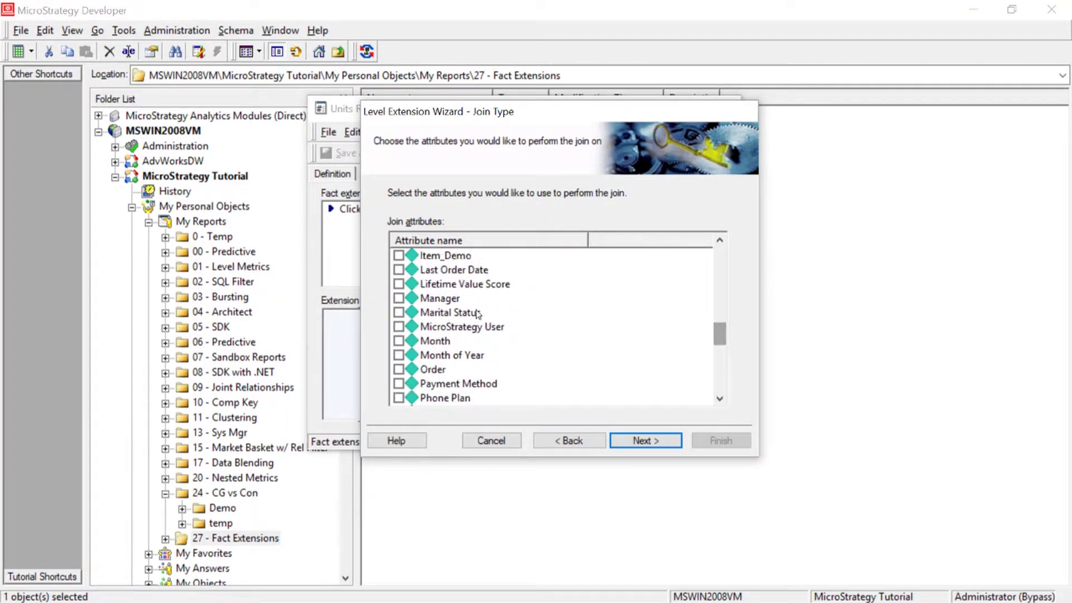
left_click(400, 342)
left_click(643, 441)
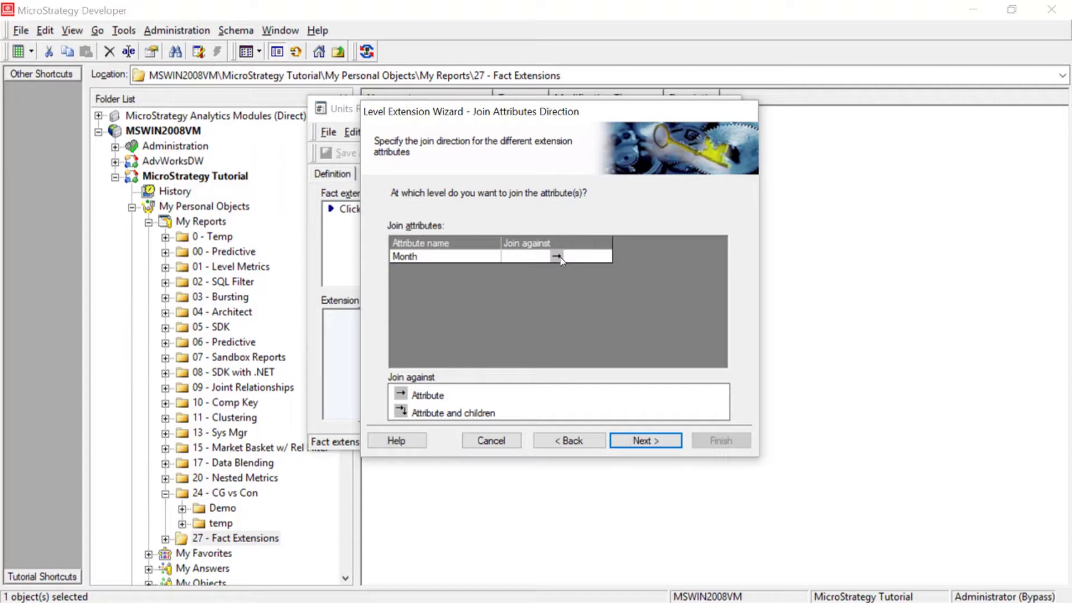
Step: Keep Month joined against Attribute and continue to the allocation step
left_click(644, 442)
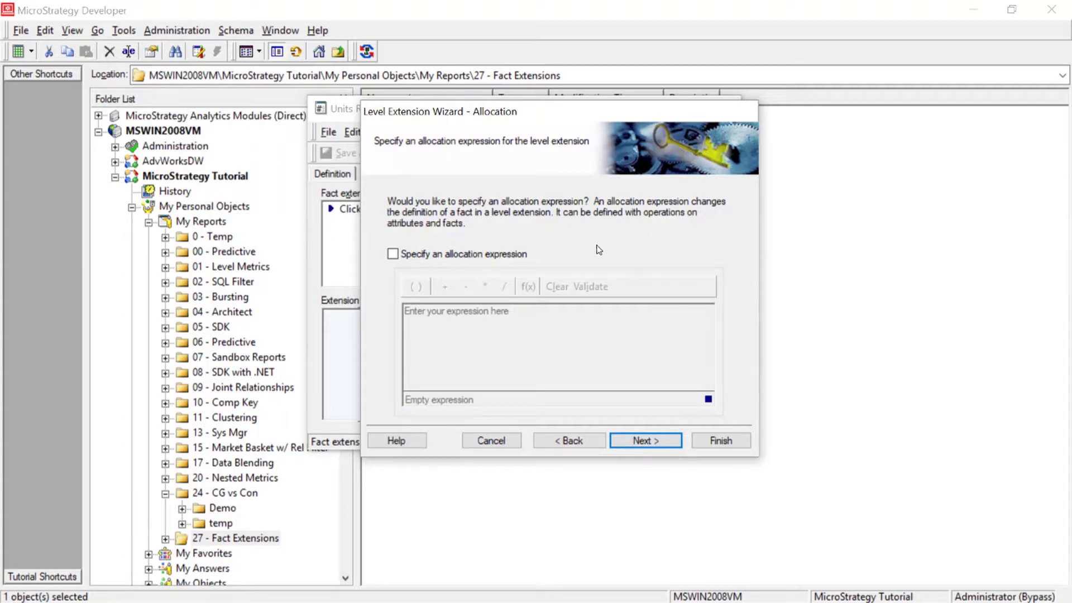
Step: Set the allocation expression to [Units Received (Monthly)] / 30, validate against the fact, and finish
left_click(398, 254)
left_click(552, 314)
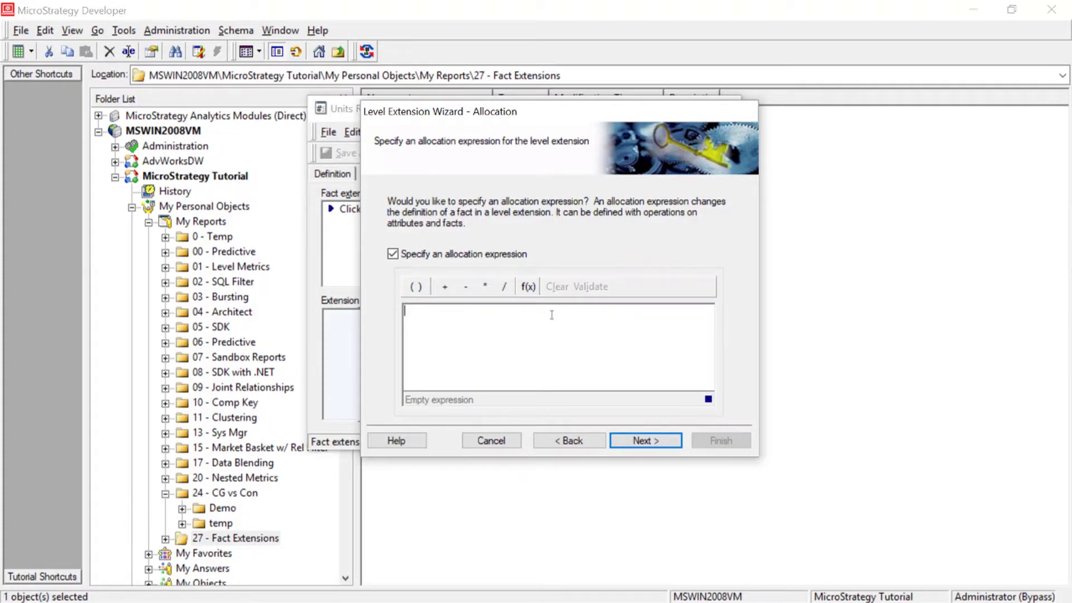
left_click_drag(563, 112, 544, 147)
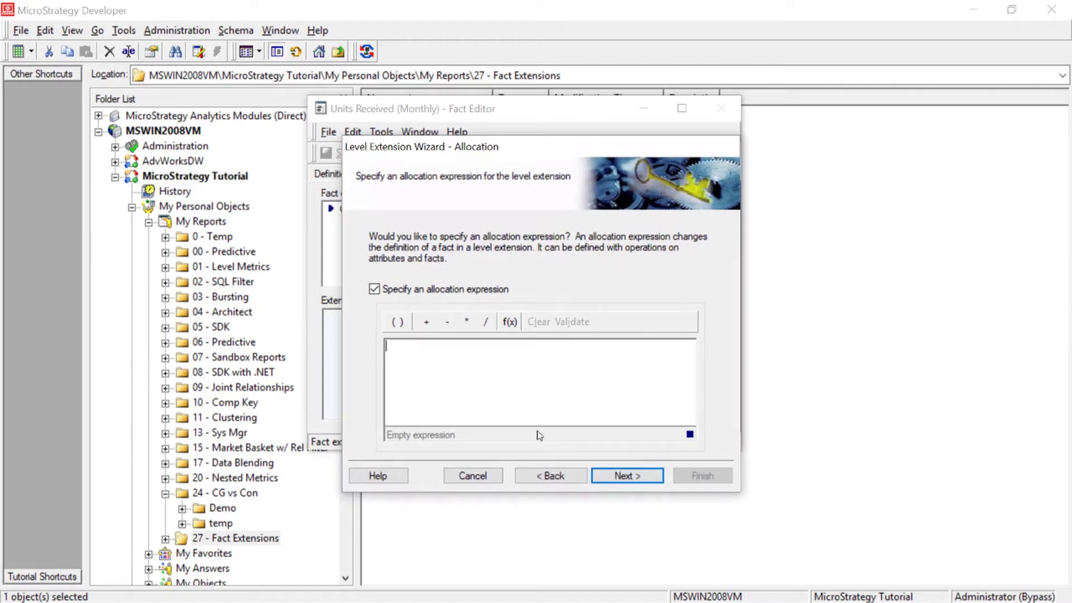
type("[U")
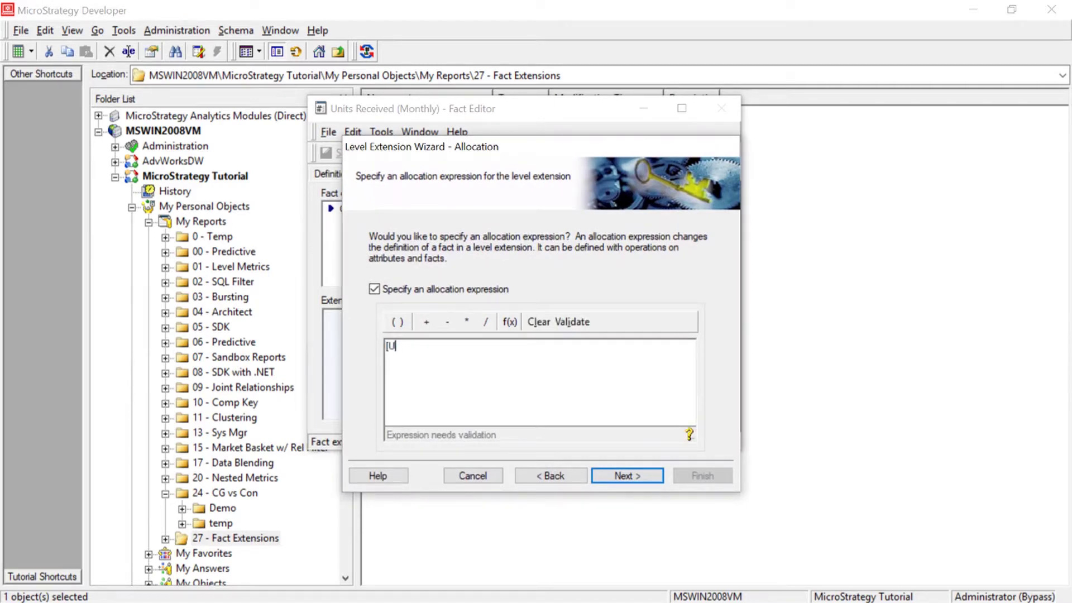
type("nits Received")
type("] ")
type("Monthl")
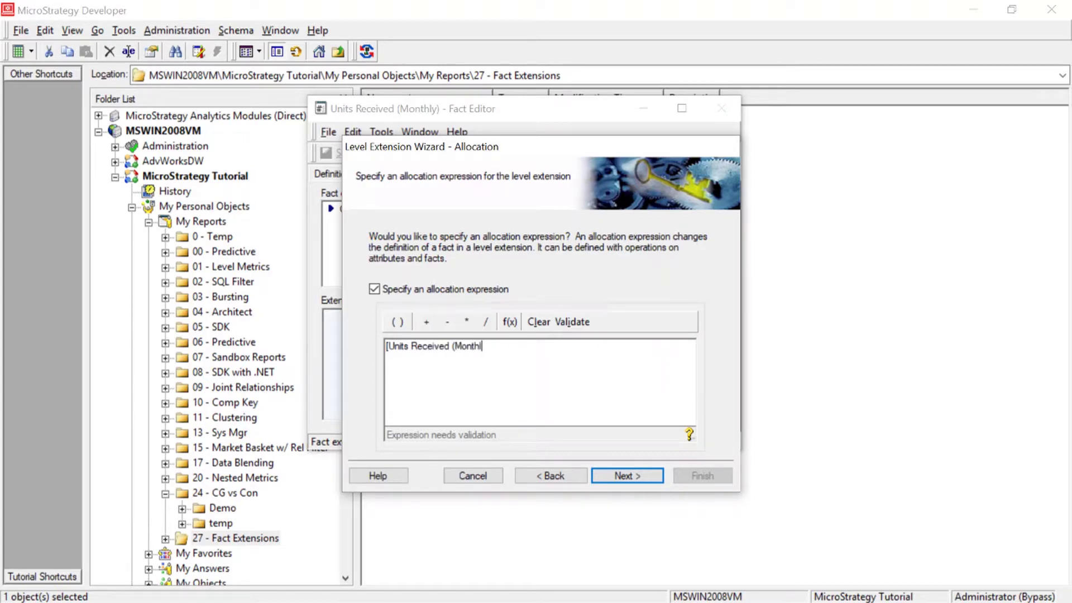
type("y)]")
left_click(486, 321)
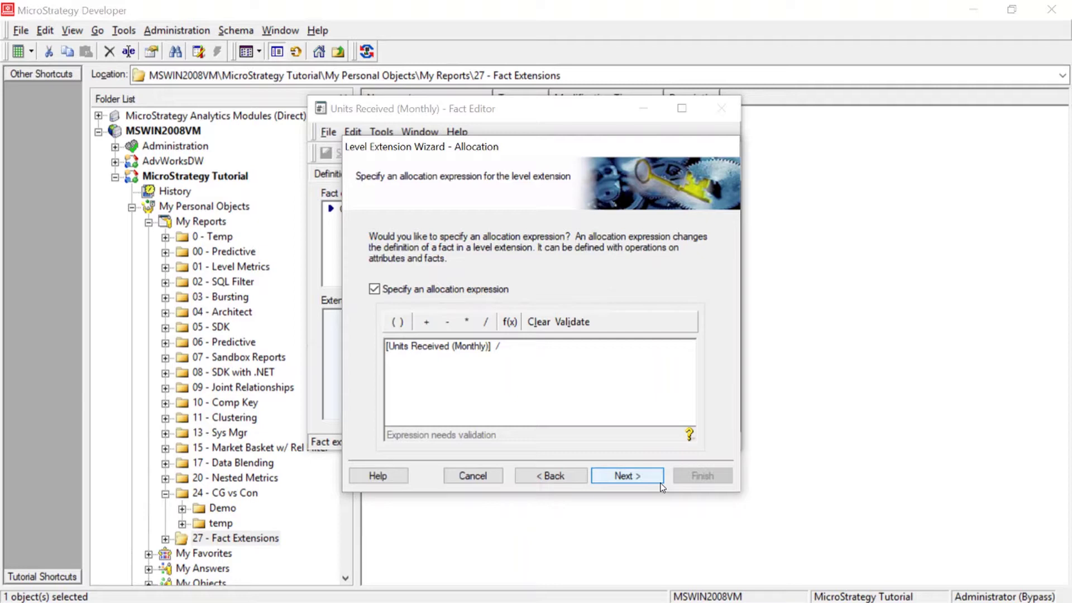
type("30")
left_click(580, 322)
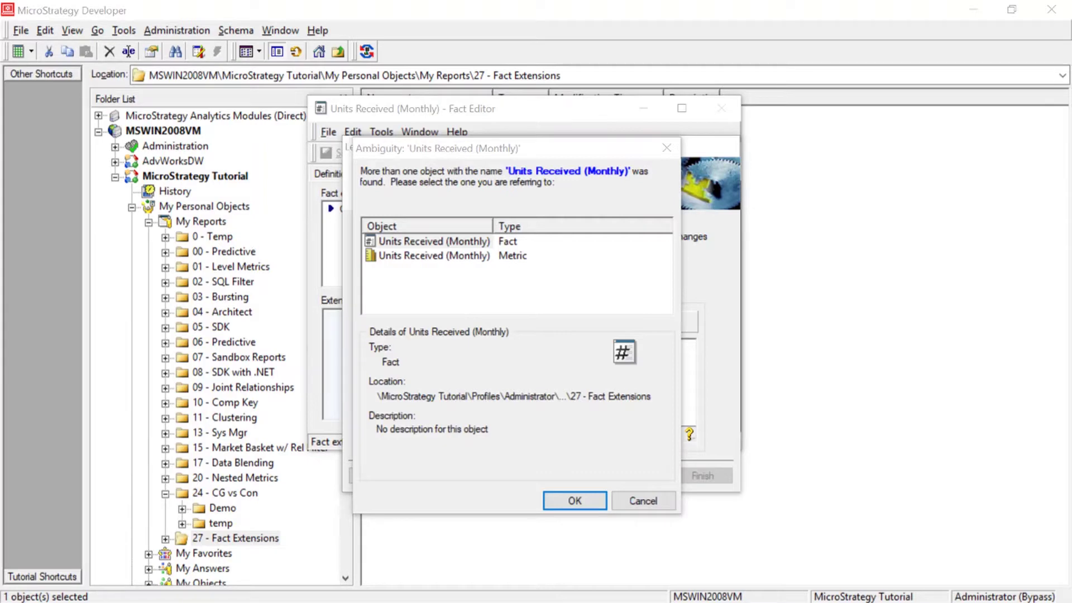
left_click(428, 241)
left_click(574, 501)
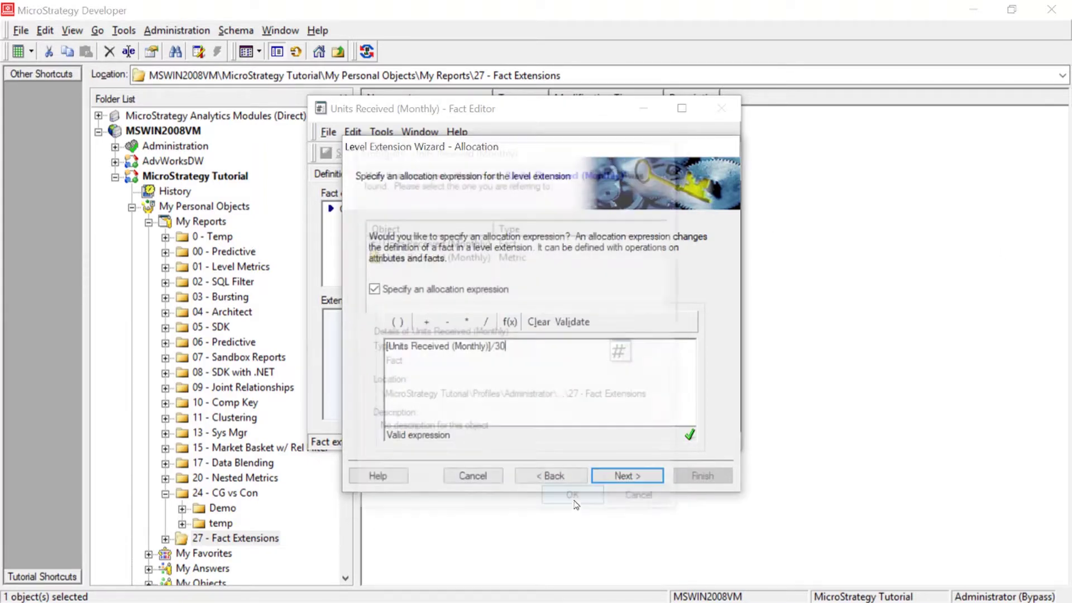
left_click(631, 476)
left_click(698, 476)
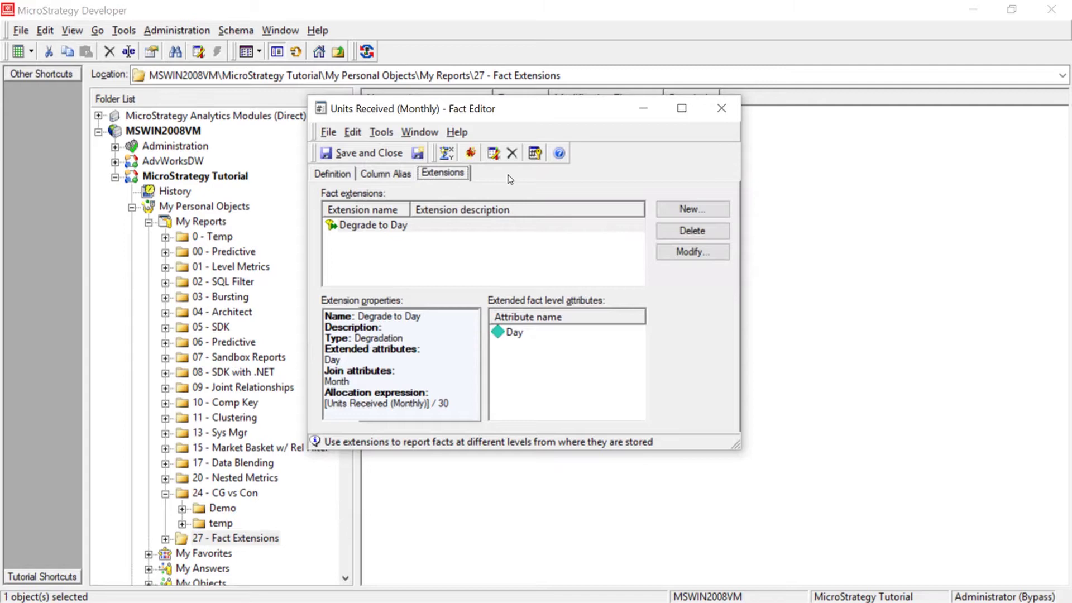
Step: Save and close the Units Received (Monthly) fact, then update the project schema
left_click(357, 154)
left_click(530, 233)
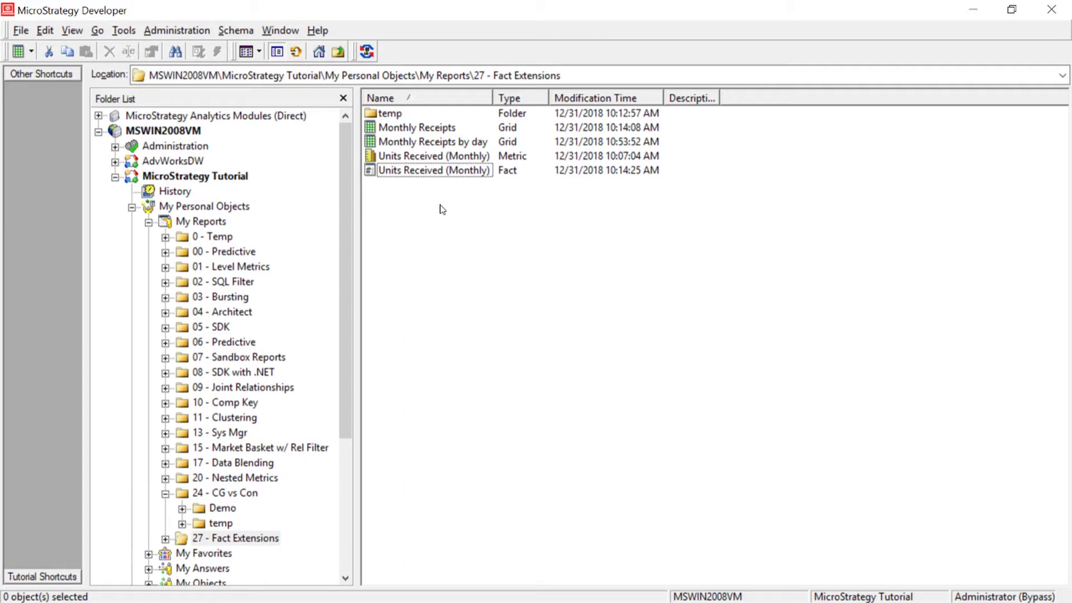
left_click(367, 52)
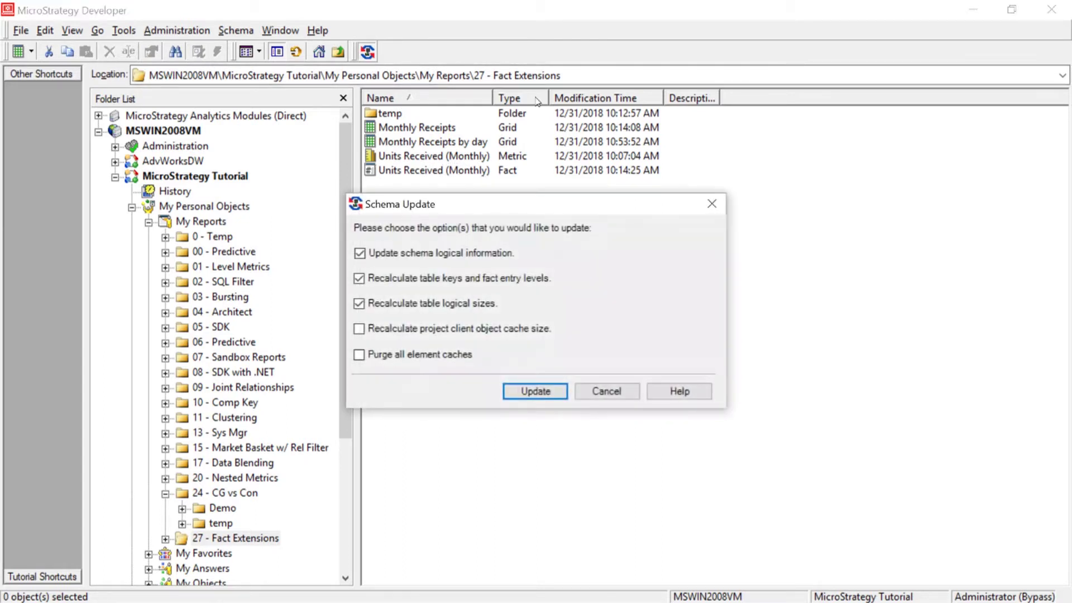
left_click(537, 392)
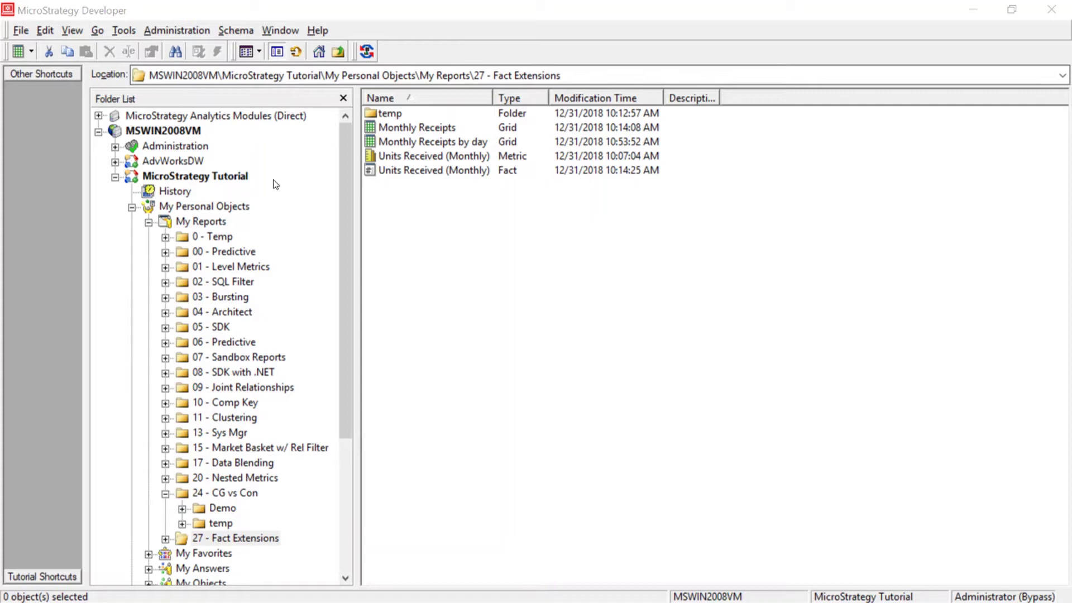
right_click(430, 146)
Step: Run Monthly Receipts by day and check the Jan 2014 daily Units Received (Monthly) values of 13
left_click(457, 150)
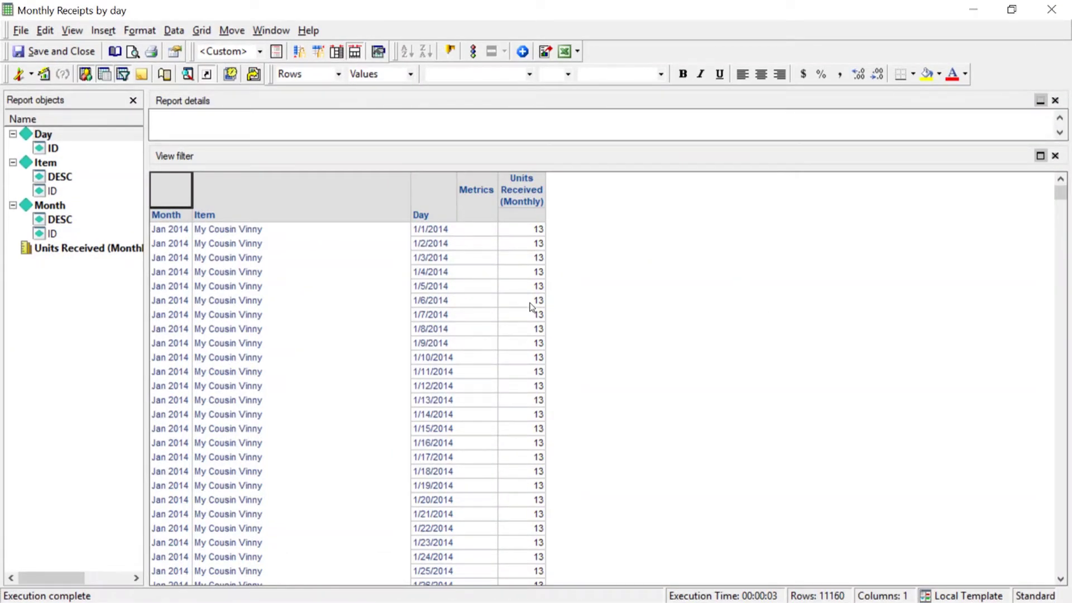
left_click(429, 230)
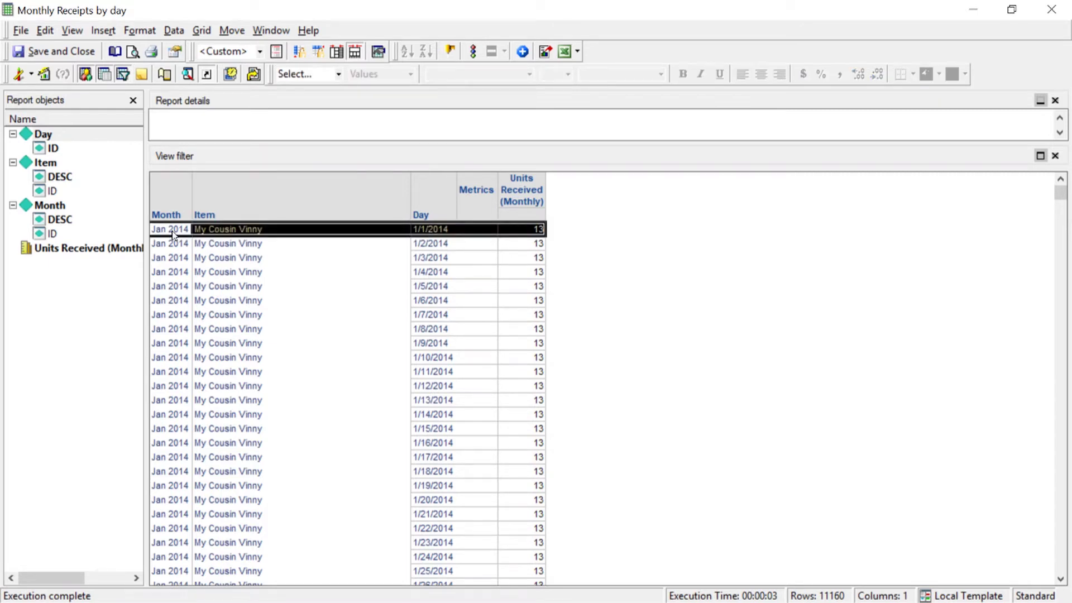
left_click(532, 241)
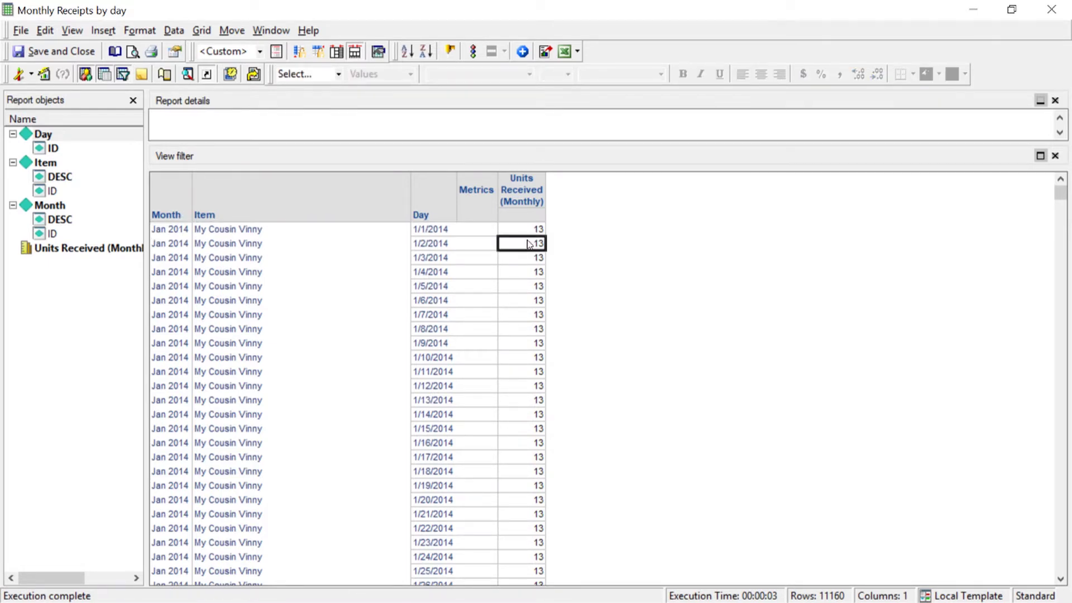
left_click(534, 258)
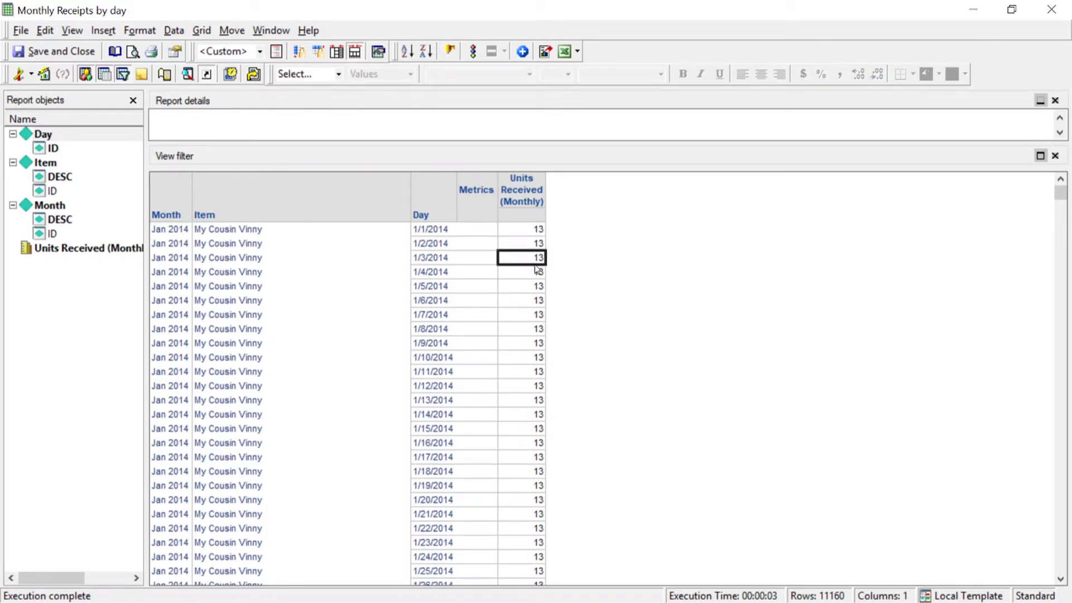
left_click(527, 229)
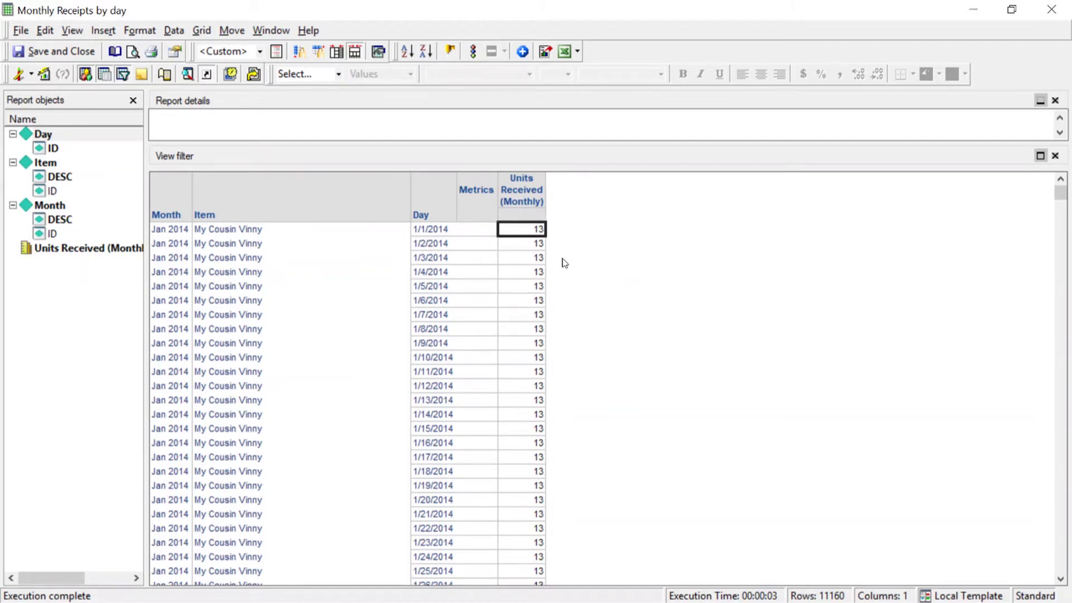
left_click(526, 245)
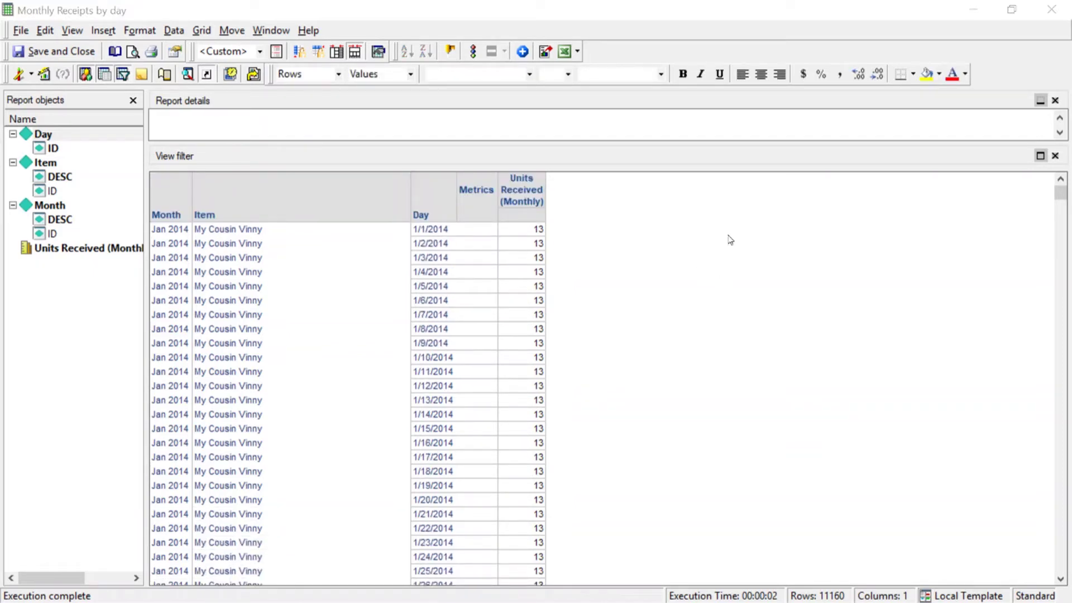
left_click(31, 75)
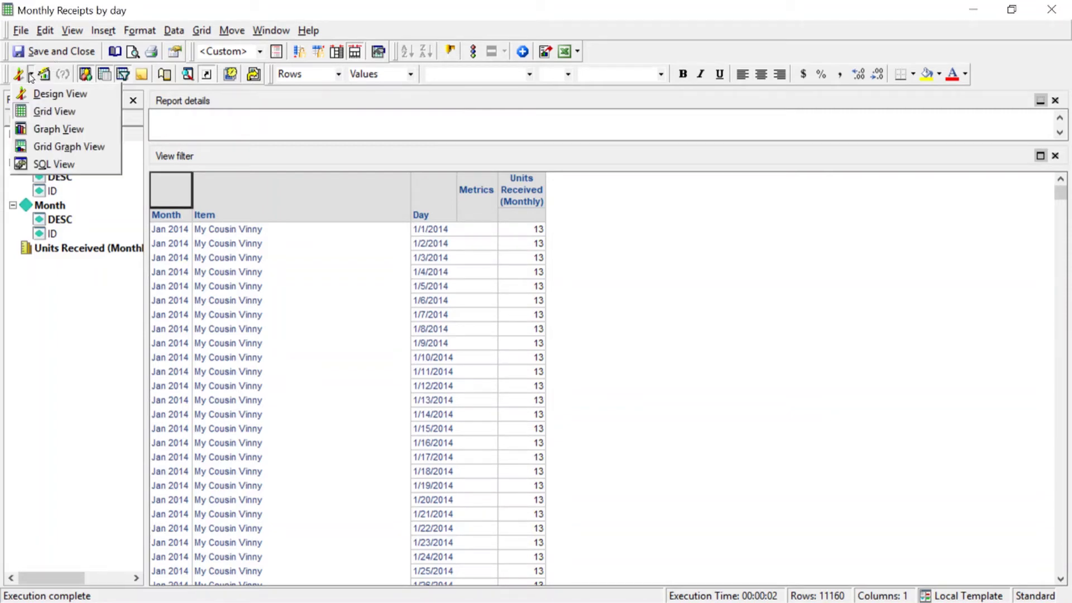
left_click(49, 162)
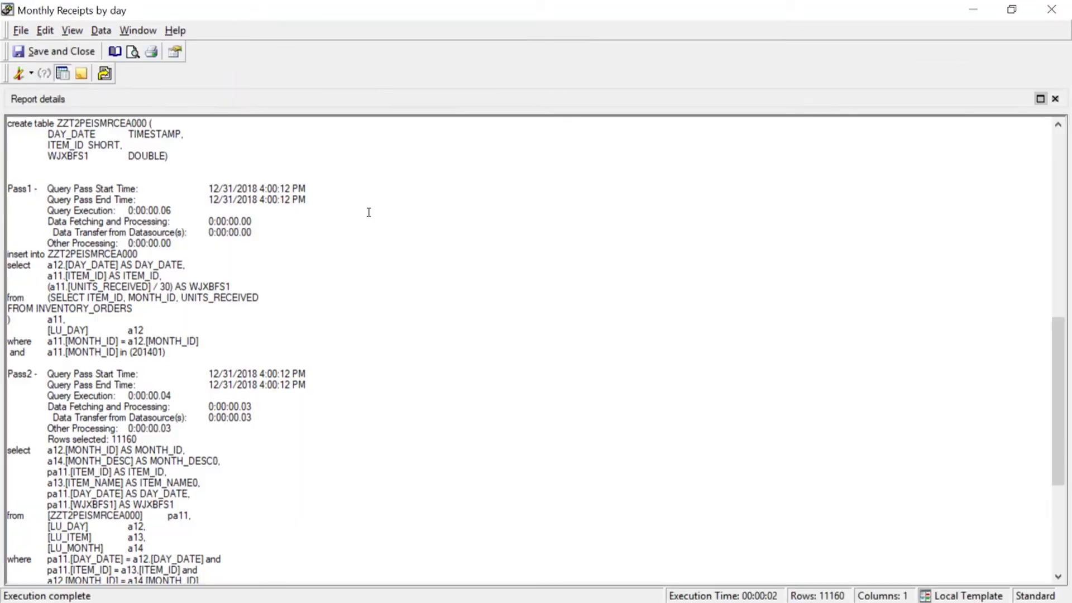
left_click(402, 234)
left_click_drag(133, 308, 171, 286)
left_click(184, 307)
left_click_drag(48, 286, 173, 286)
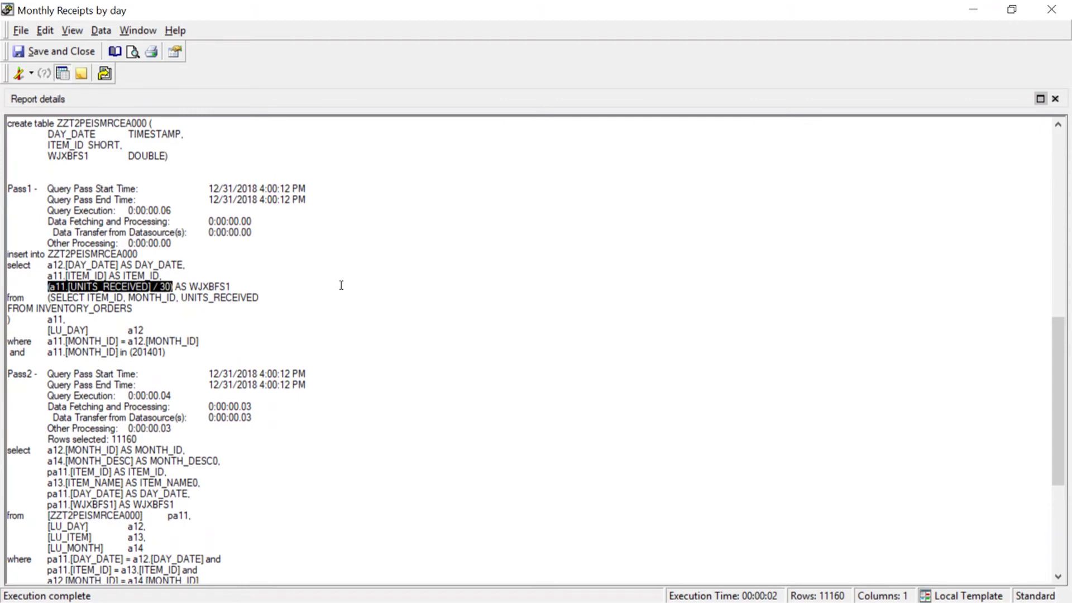